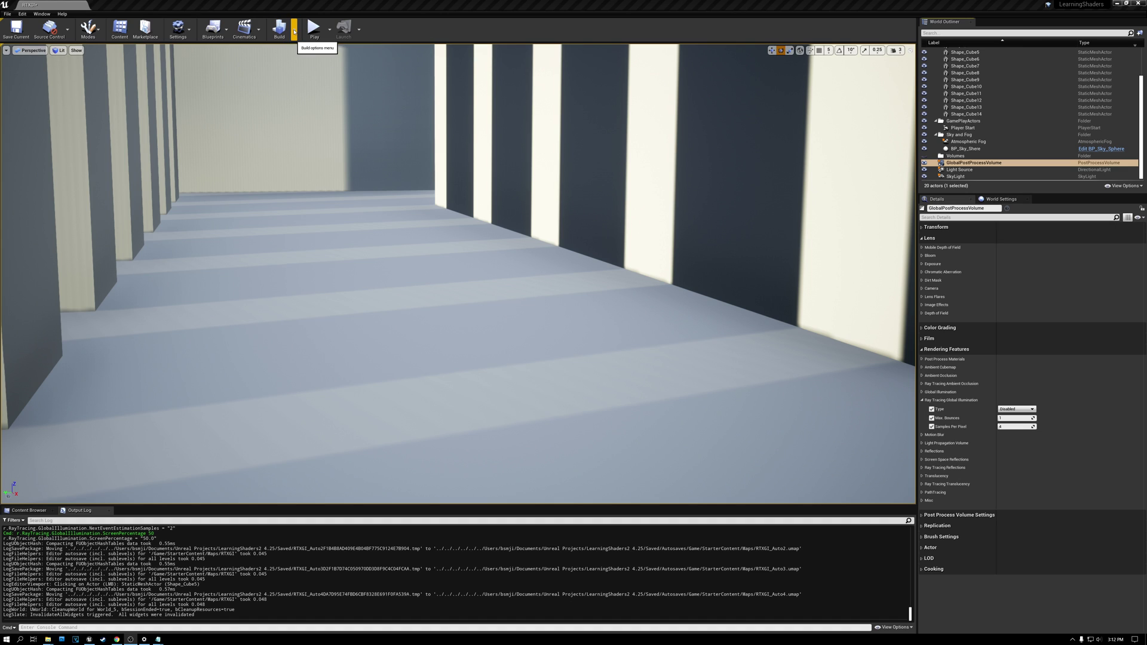
Step: Review the quality levels offered for the lighting build
left_click(294, 31)
mouse_move(319, 63)
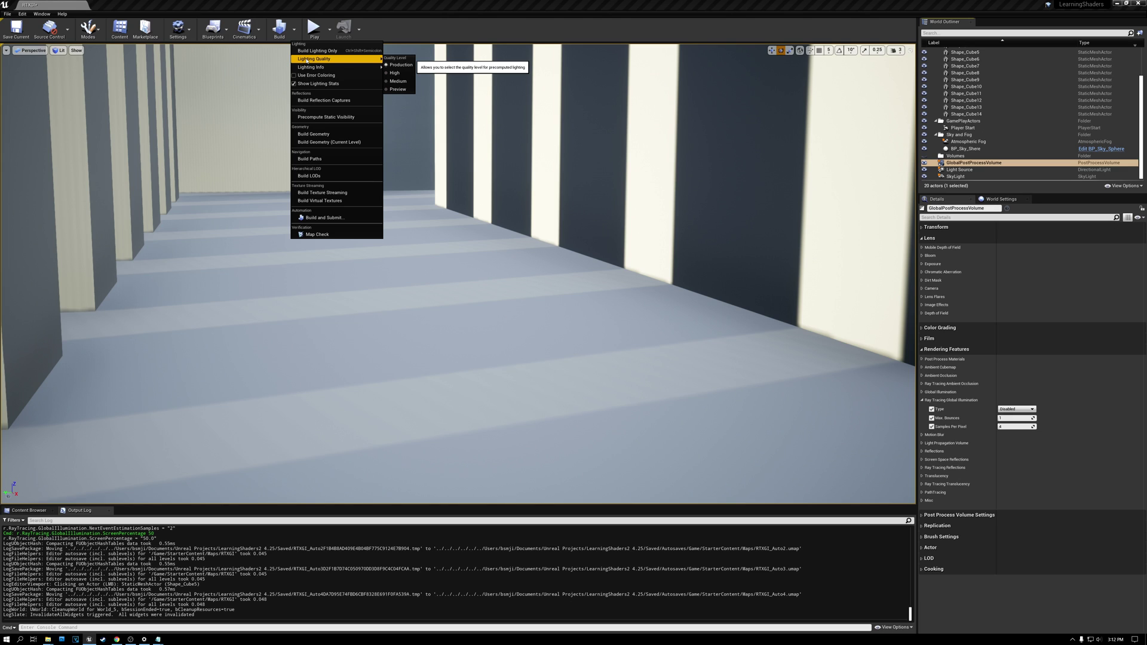
left_click(223, 3)
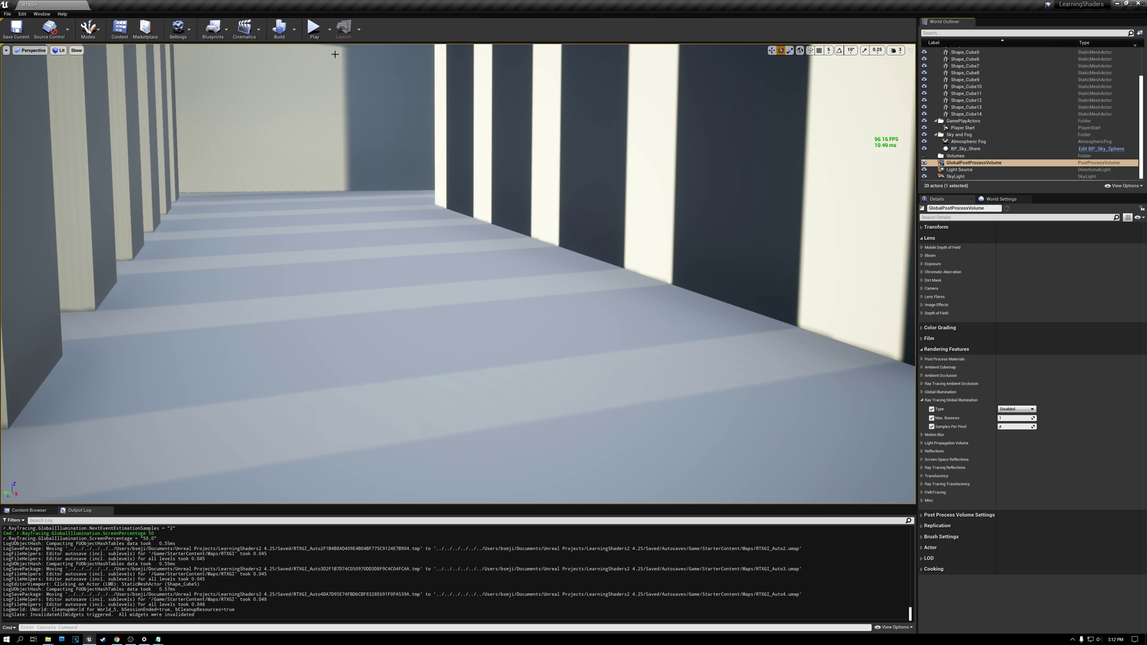
Step: Select the Light Source directional light and bring its shadow options into view
mouse_move(643, 154)
right_mouse_down()
mouse_move(631, 153)
mouse_move(643, 149)
right_mouse_up()
key("s")
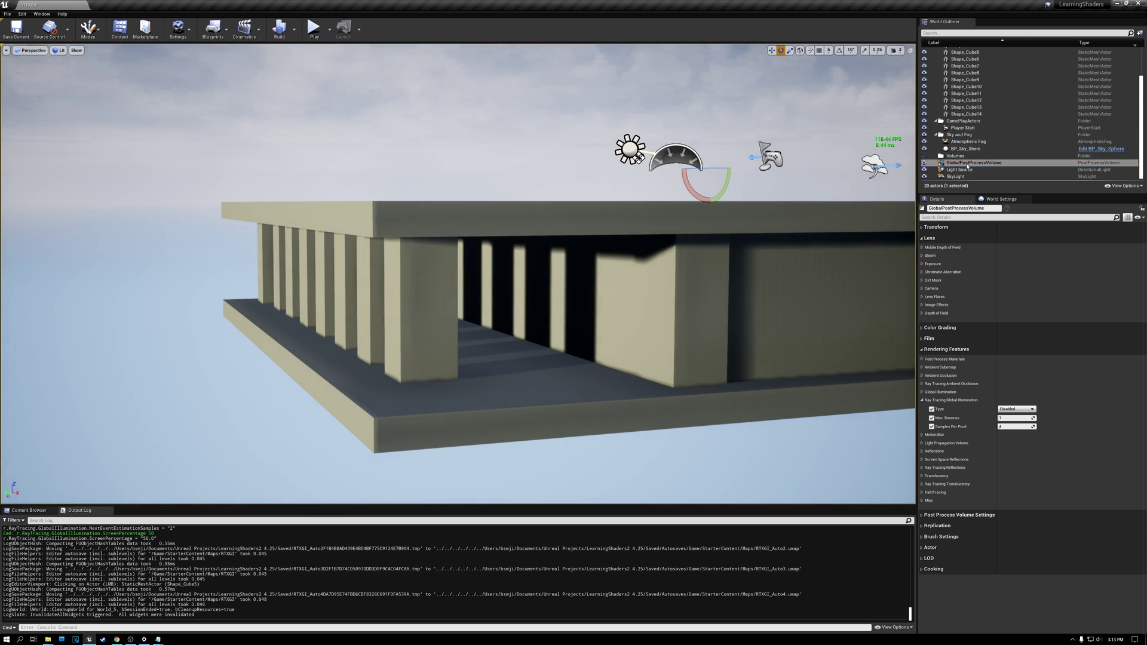
left_click(960, 170)
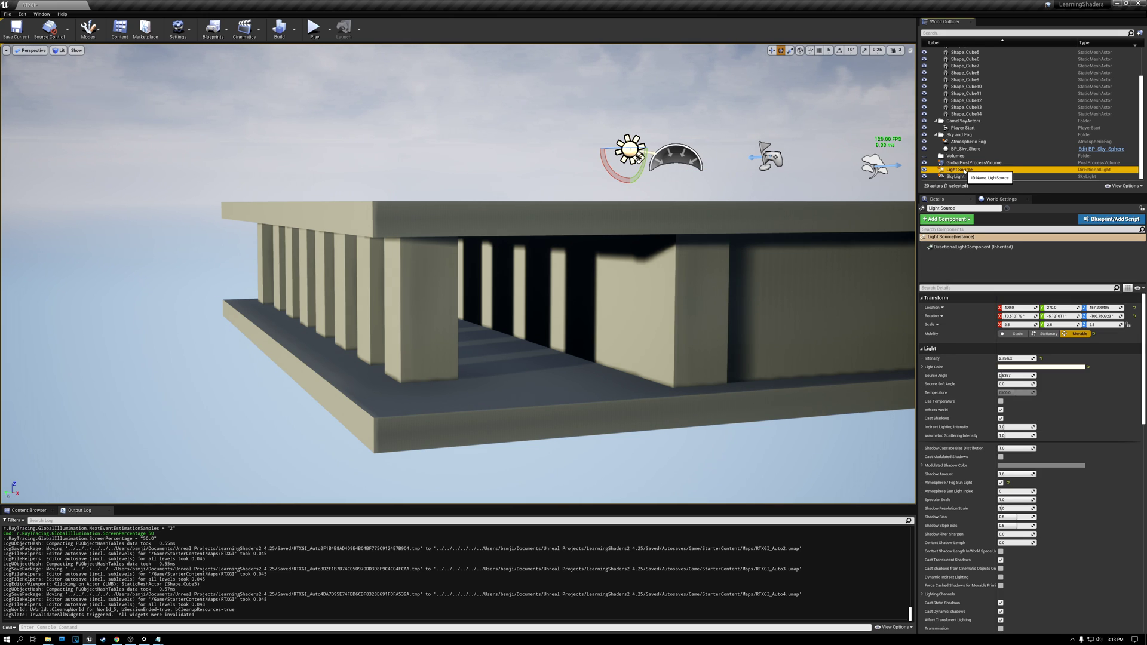
left_click(955, 177)
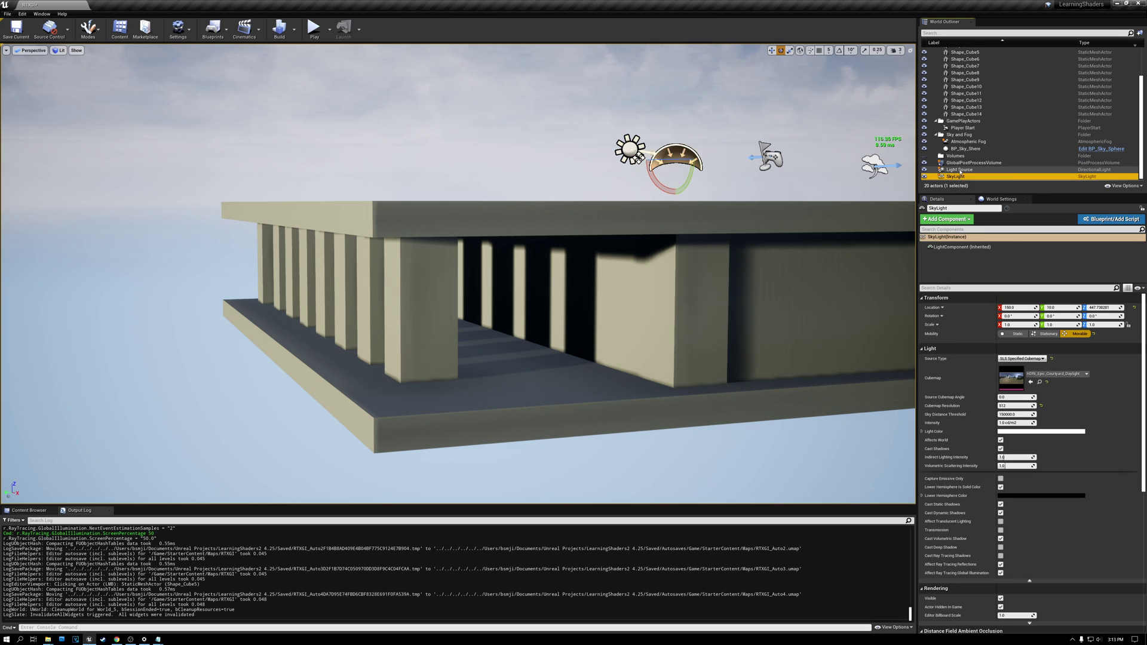
left_click(959, 170)
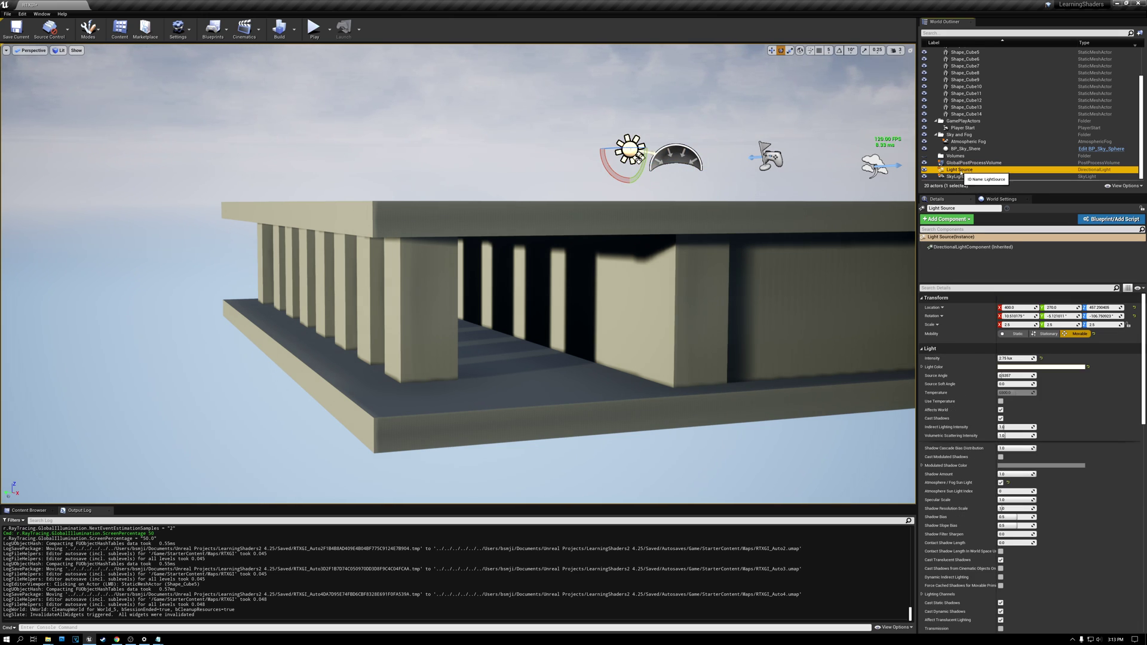
scroll(975, 312, "down", 2)
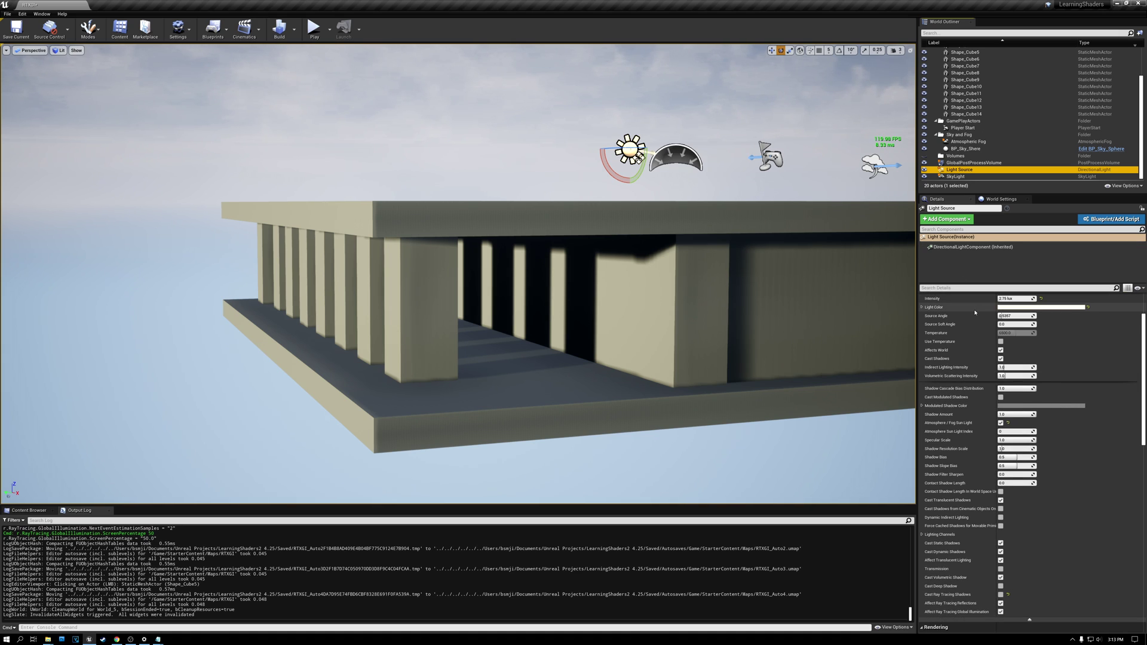
left_click(954, 172)
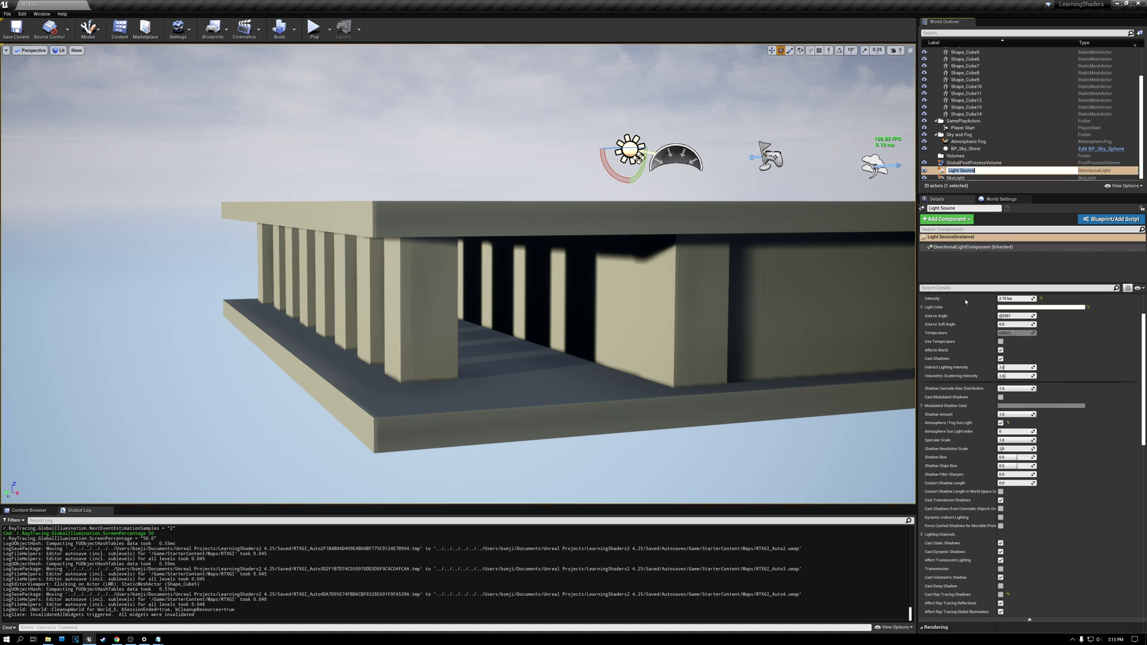
scroll(957, 506, "down", 2)
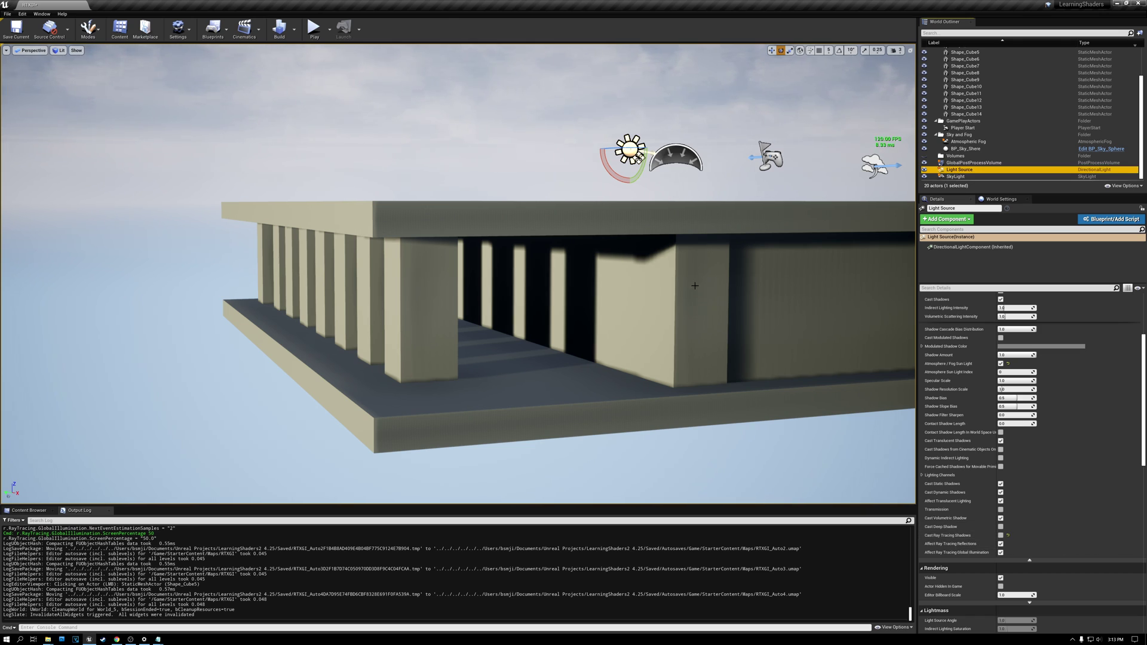
Step: Examine the non-ray-traced shadow edges and banding along the building's base, outer wall and columns
right_click_drag(458, 273, 477, 377)
key("w")
key("w")
key("s")
key("d")
right_click_drag(595, 176, 501, 128)
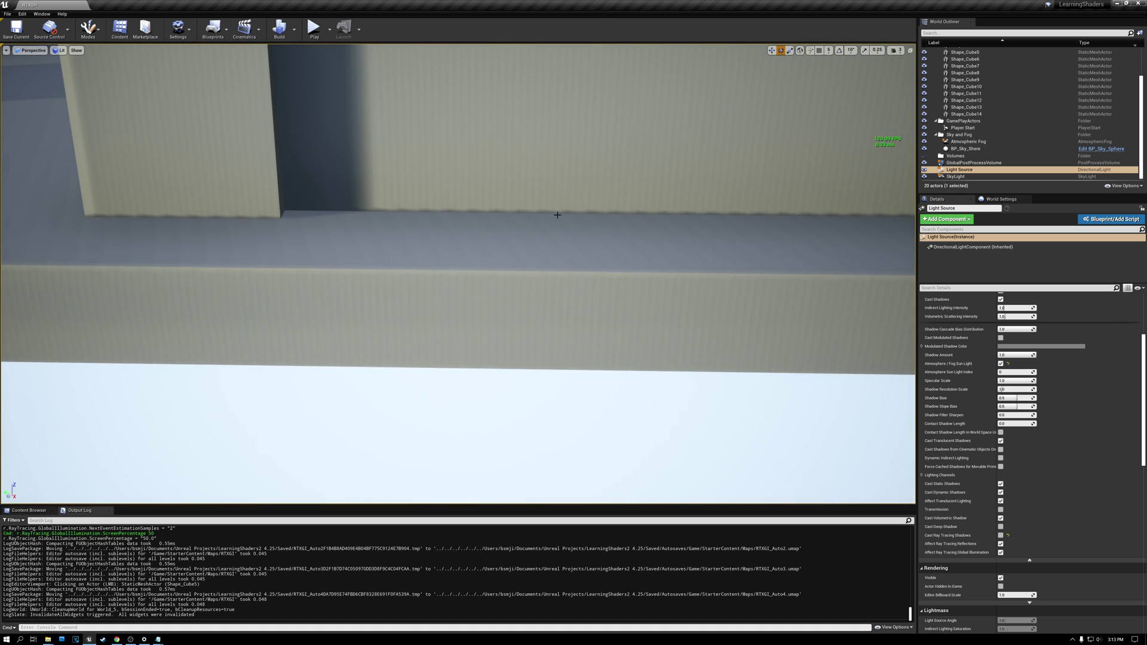
right_click_drag(686, 223, 592, 222)
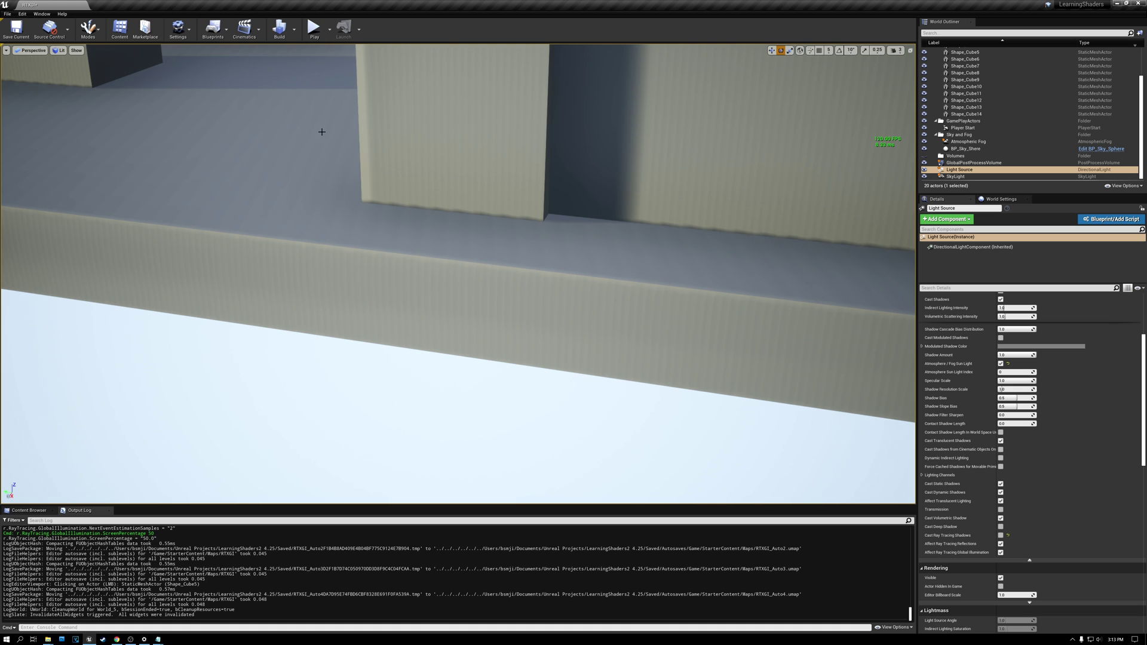
key("s")
right_click_drag(322, 132, 427, 90)
key("a")
key("w")
right_click_drag(290, 144, 324, 131)
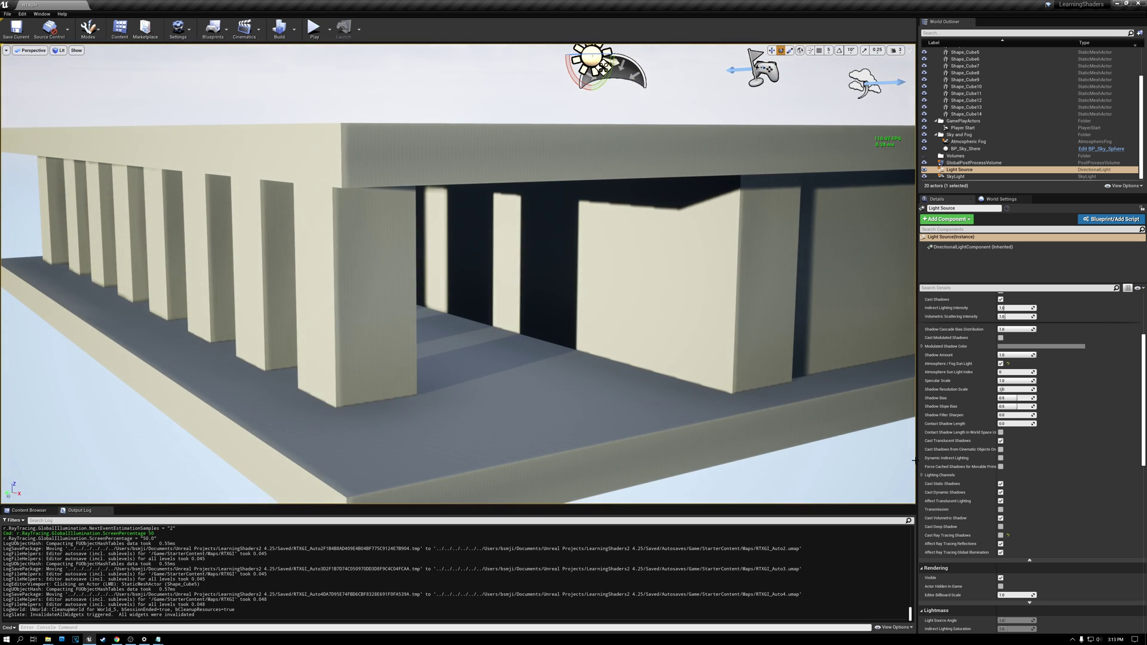
Step: Enable Cast Ray Tracing Shadows on the Light Source and inspect the shadow edges at the columns
left_click(1001, 536)
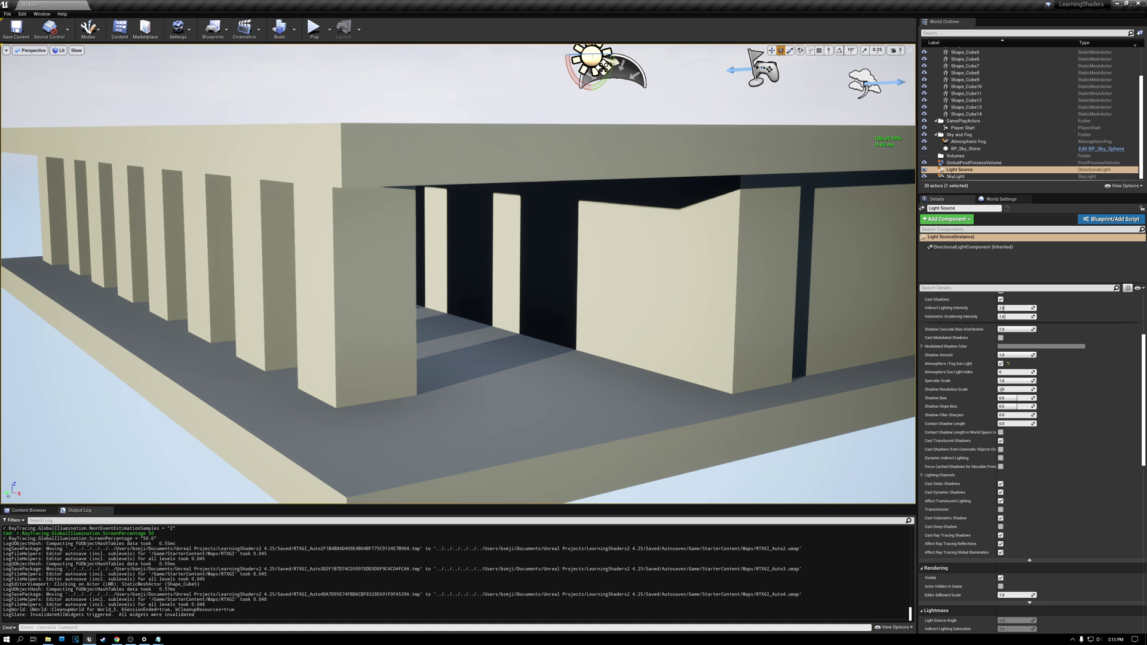
mouse_move(458, 274)
right_mouse_down()
mouse_move(542, 267)
mouse_move(551, 326)
mouse_move(472, 318)
mouse_move(508, 320)
mouse_move(427, 288)
mouse_move(433, 307)
mouse_move(461, 272)
right_mouse_up()
key("w")
key("s")
key("w")
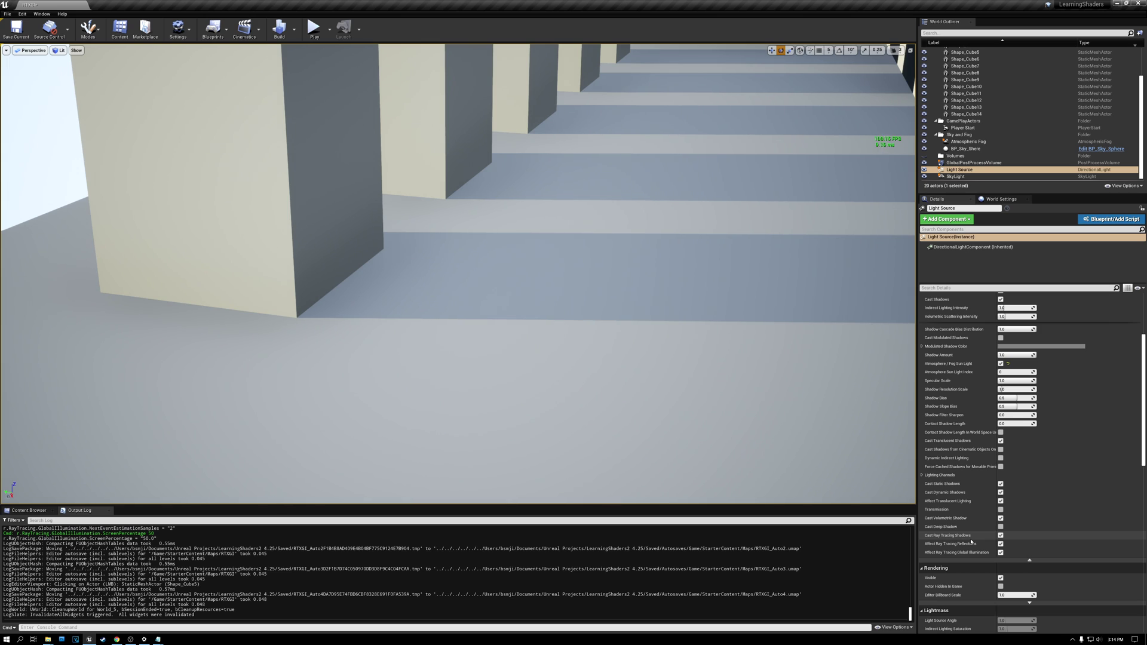
Step: Enable Cast Ray Tracing Shadows on the SkyLight and inspect the shadowed interior of the colonnade
left_click(955, 177)
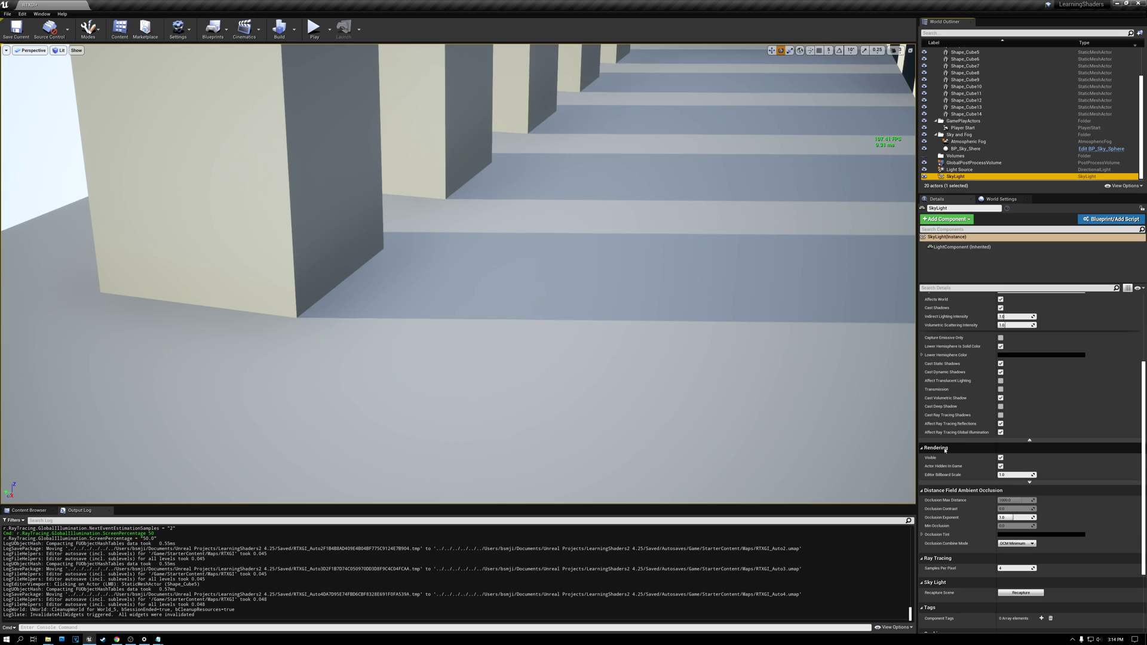
scroll(946, 450, "up", 2)
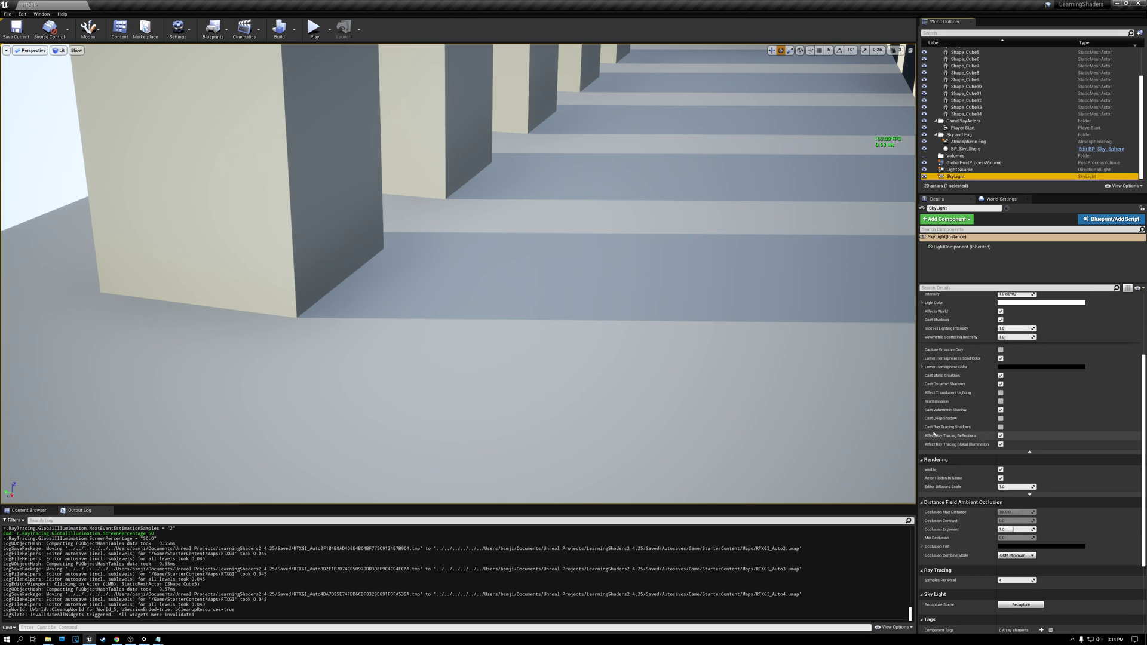
left_click(1000, 427)
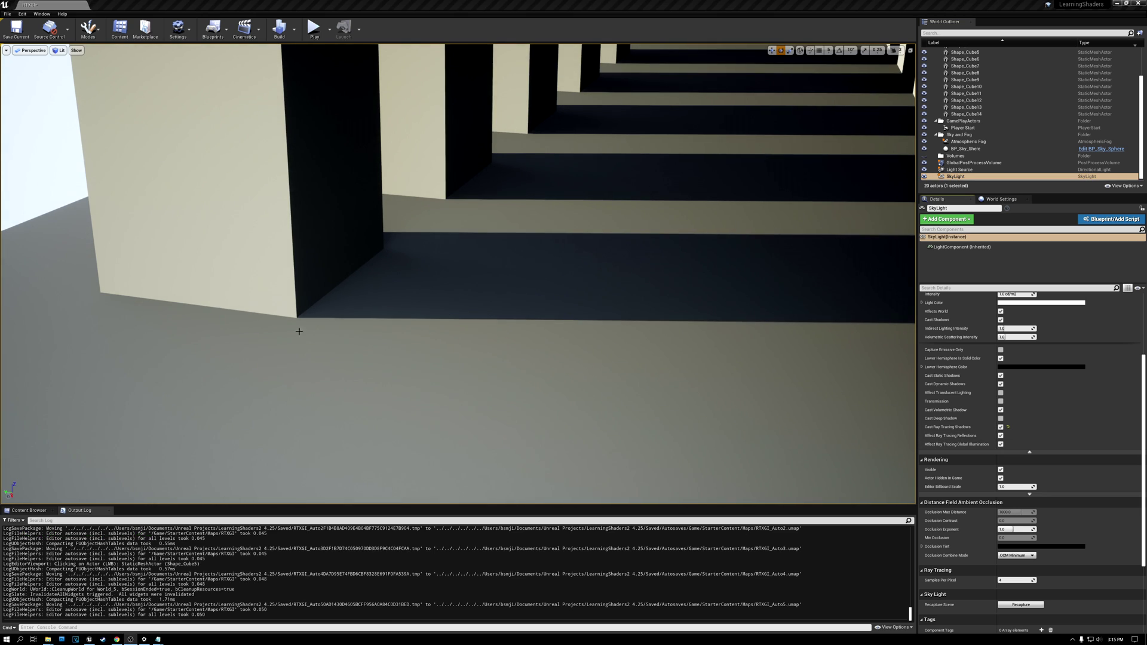
right_click_drag(459, 274, 633, 257)
key("s")
key("a")
right_click_drag(499, 246, 72, 231)
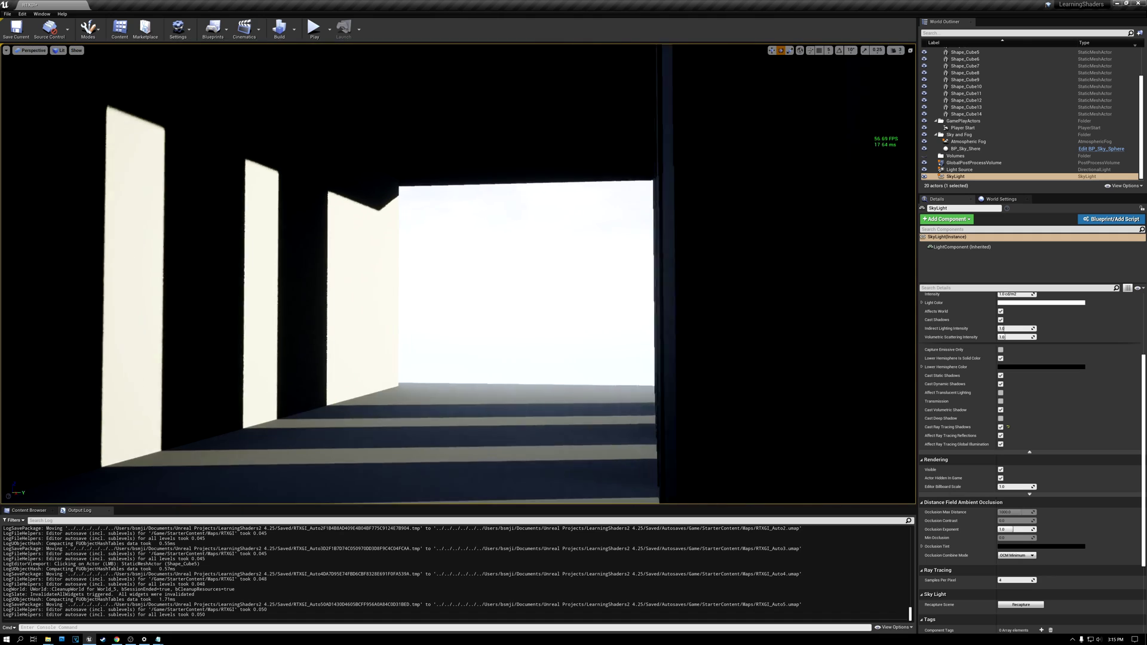
right_click_drag(383, 231, 275, 216)
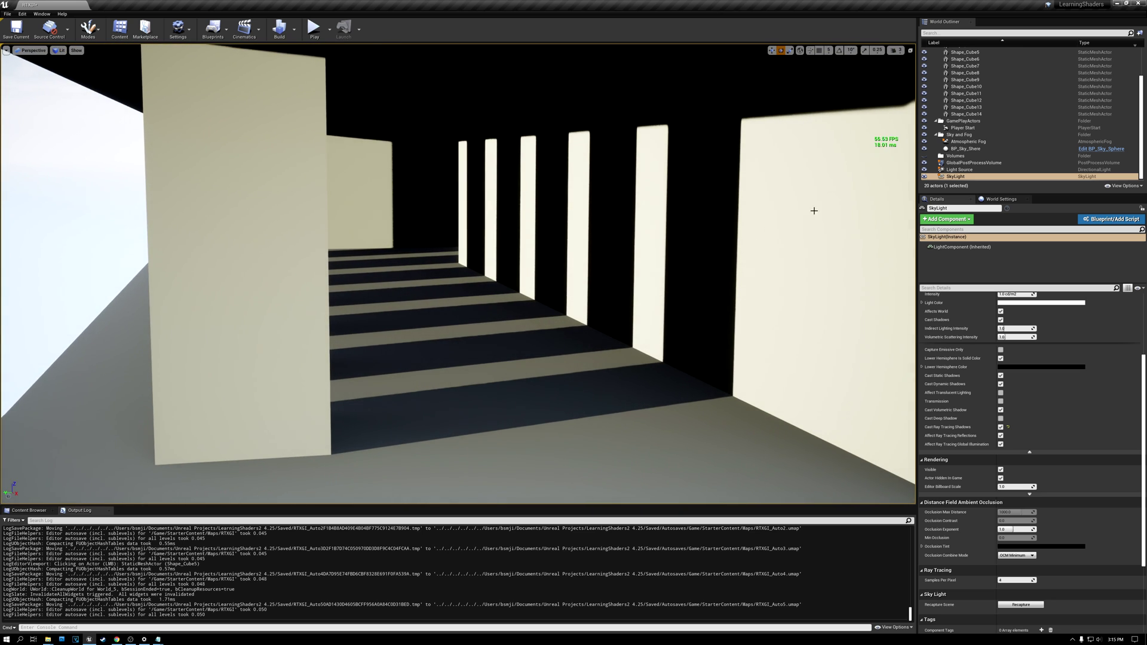
Step: Set the GlobalPostProcessVolume's Ray Tracing Global Illumination type to Brute Force and view the light bouncing in the colonnade
left_click(974, 163)
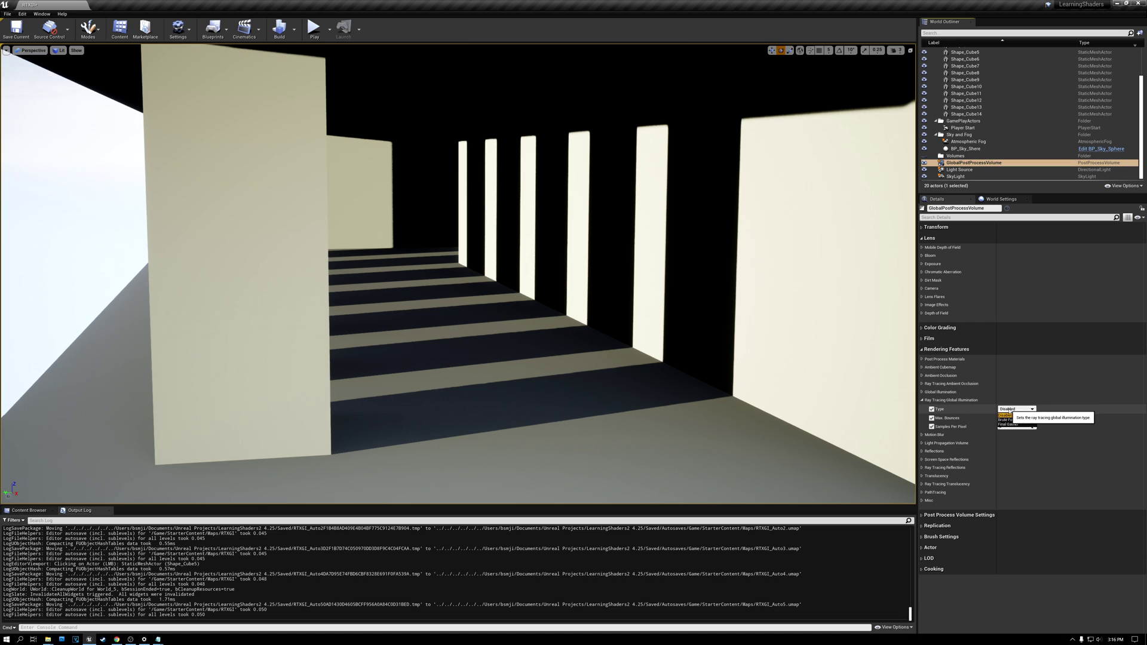
left_click(1009, 420)
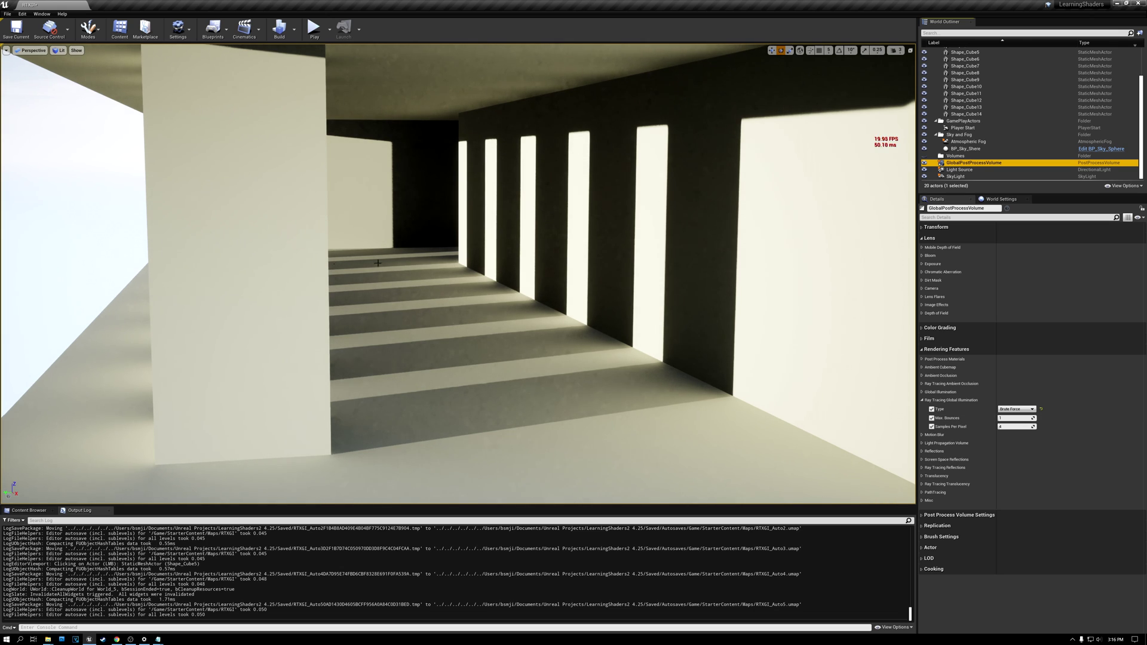
mouse_move(445, 272)
right_mouse_down()
mouse_move(291, 272)
mouse_move(499, 278)
mouse_move(582, 260)
mouse_move(456, 281)
mouse_move(459, 302)
mouse_move(454, 266)
right_mouse_up()
key("s")
key("a")
key("w")
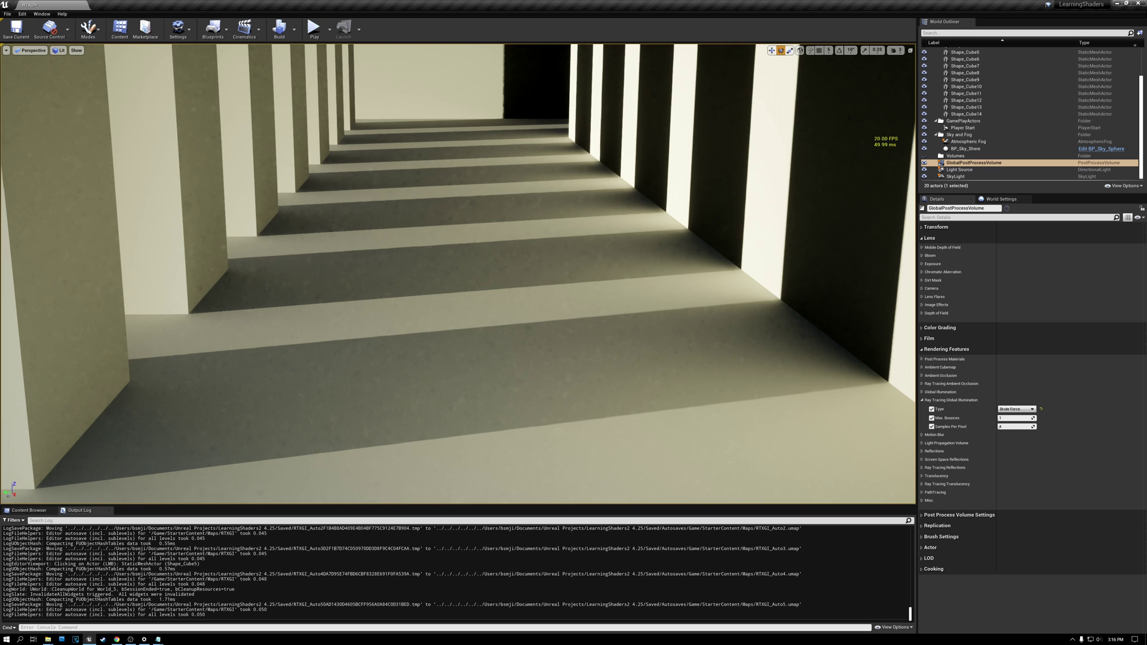
Step: Examine the brute-force bounced light in the dark interior corner, around the columns and from outside the building
right_click_drag(454, 266, 376, 277)
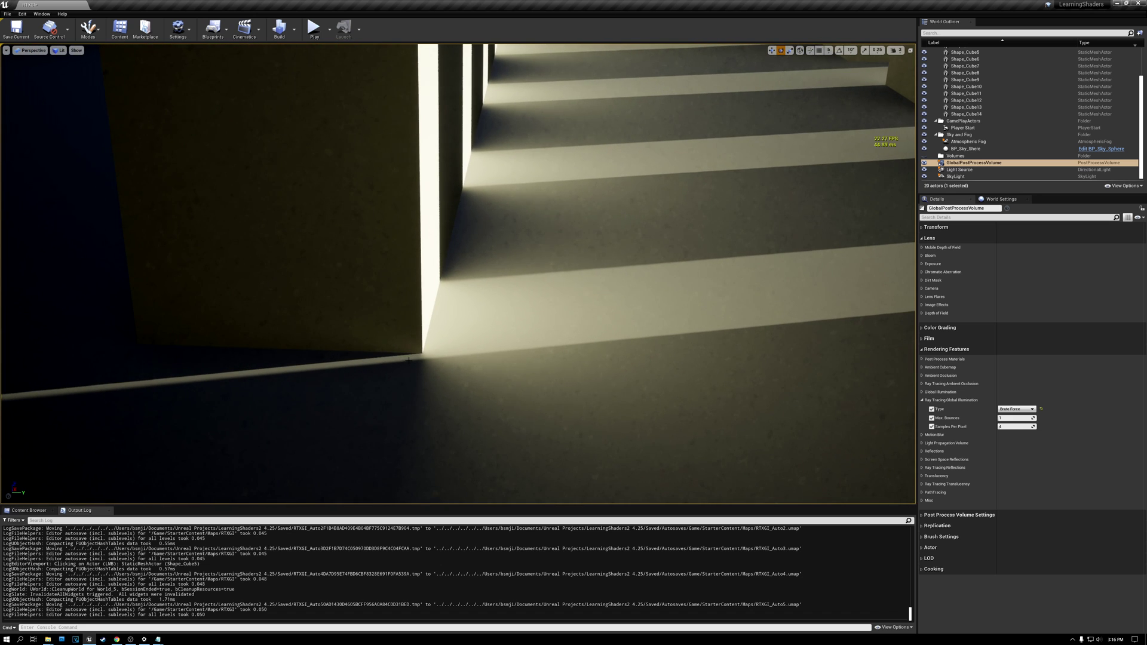
right_click_drag(559, 288, 511, 292)
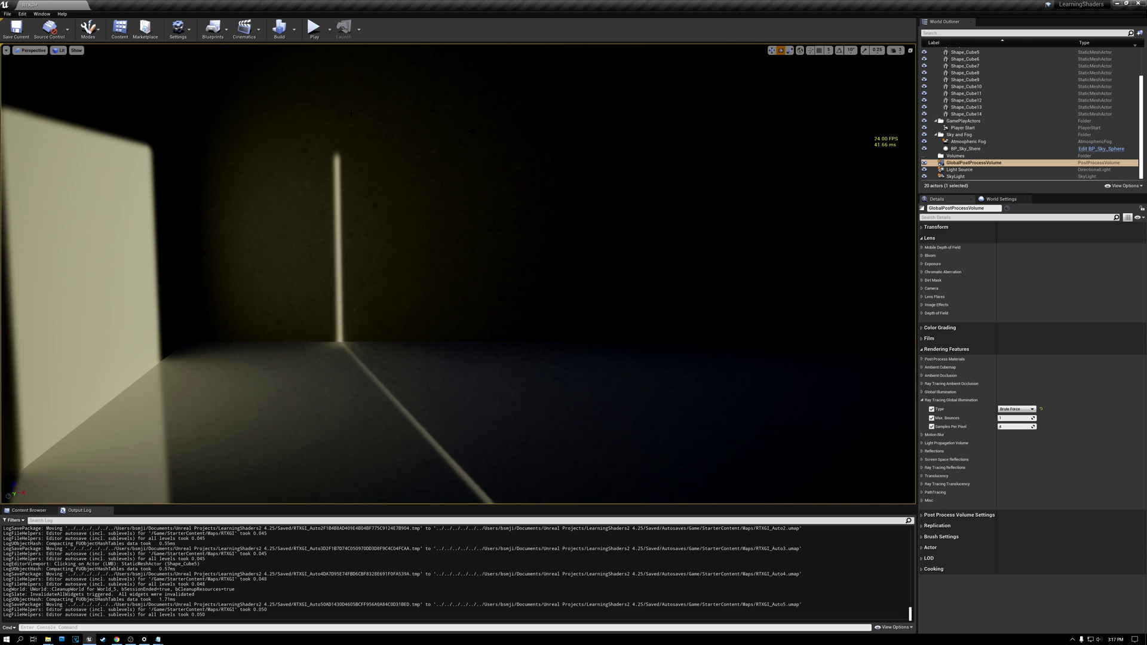
right_click(498, 210)
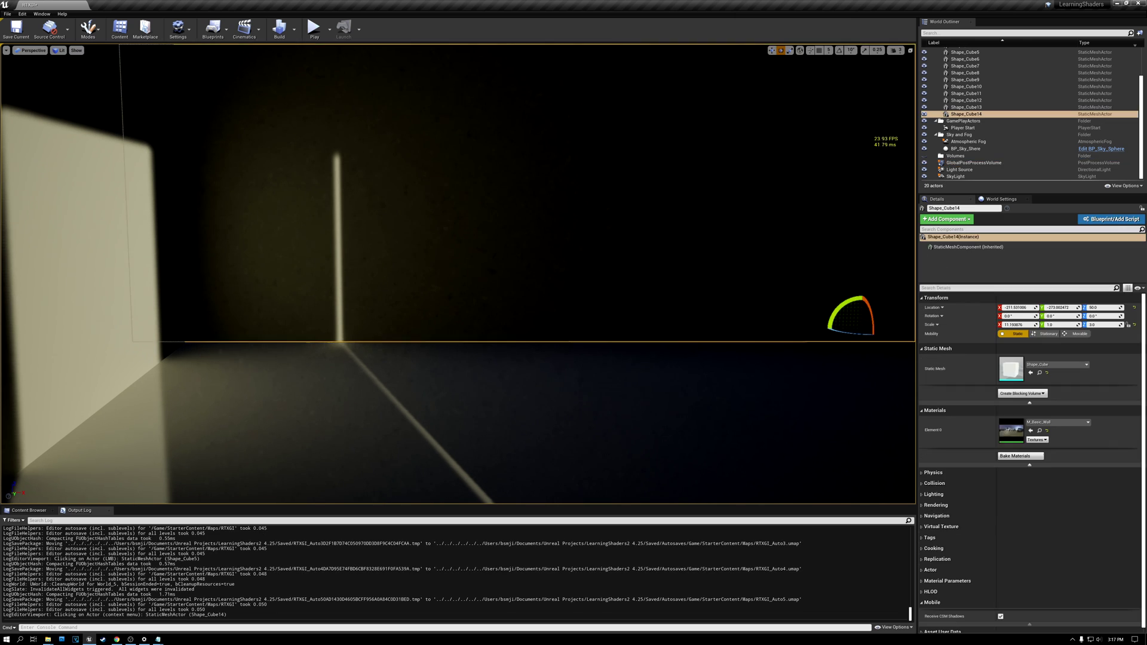
key("s")
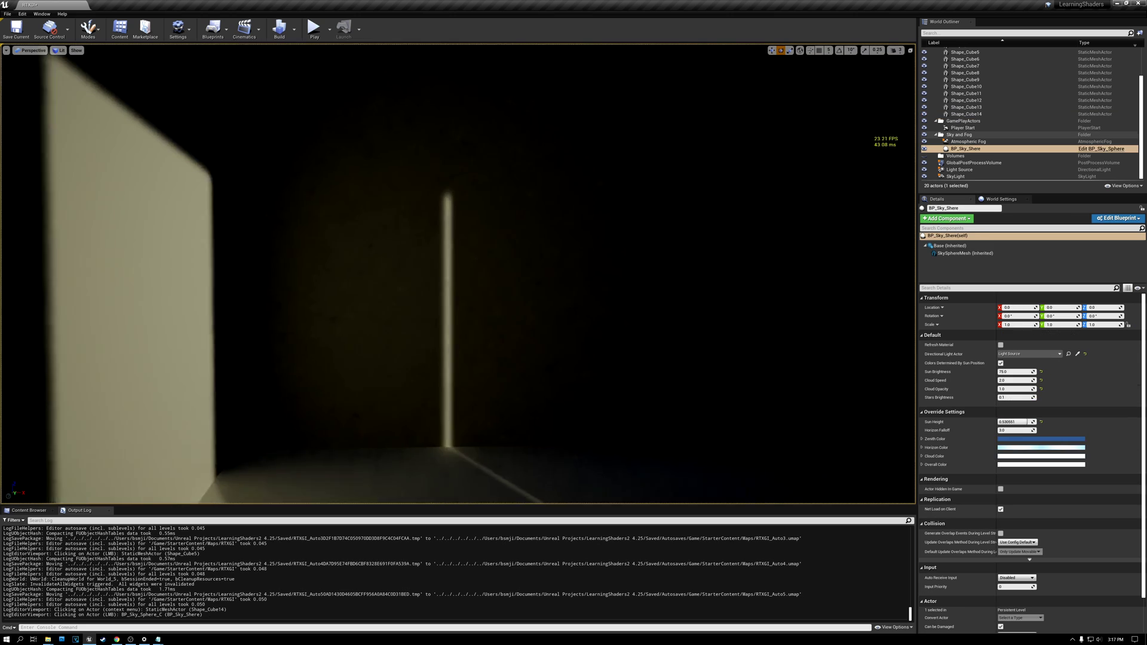
right_click_drag(457, 274, 356, 258)
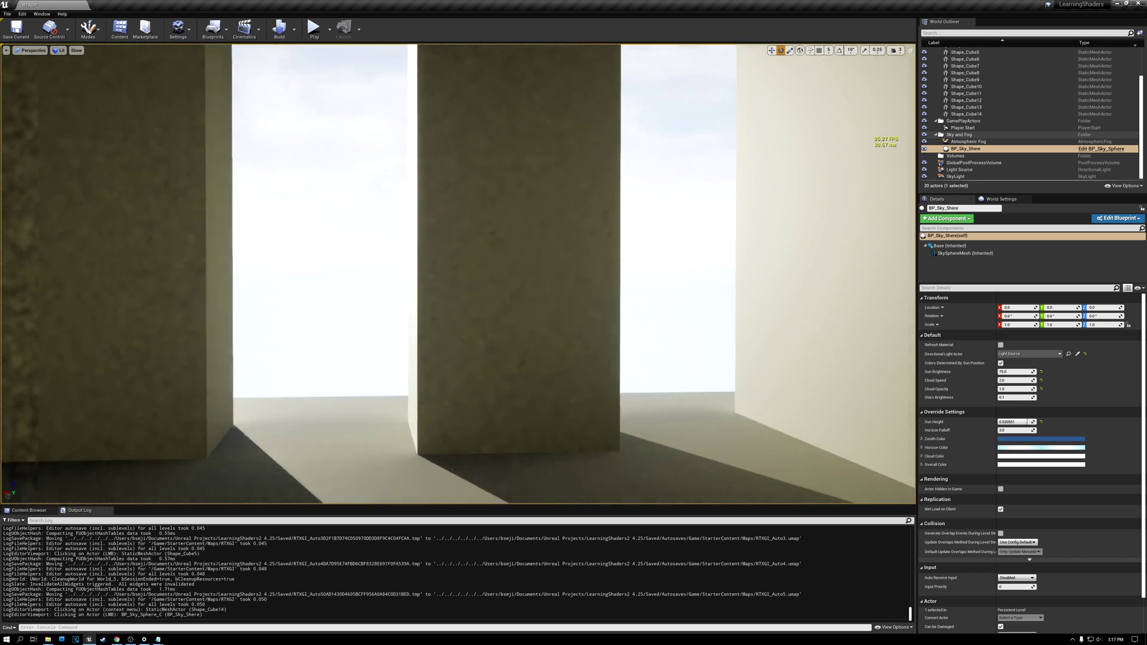
right_click_drag(458, 273, 601, 240)
key("w")
key("w")
key("s")
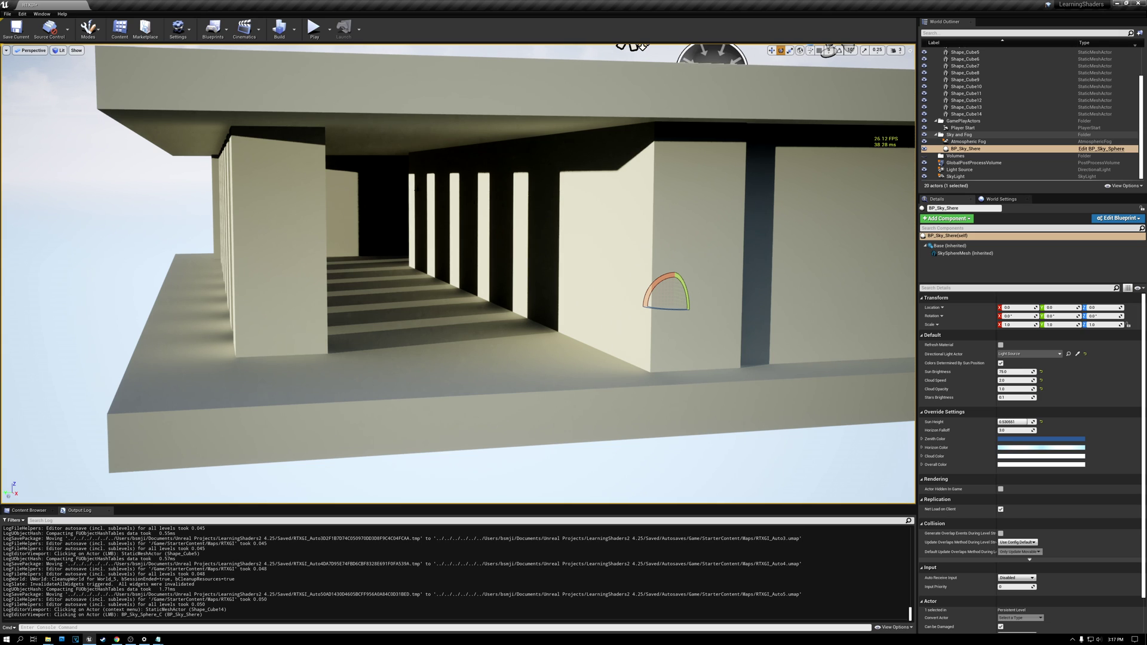
Step: Compare the scene in the Unlit view mode and return the viewport to Lit
left_click(60, 50)
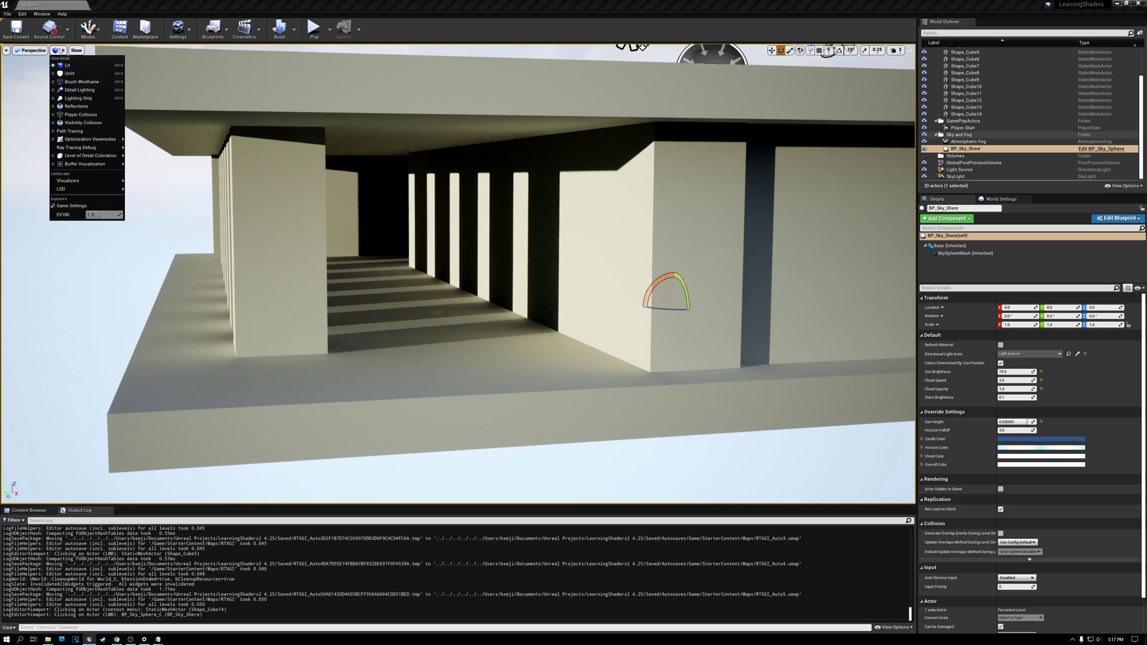
left_click(70, 73)
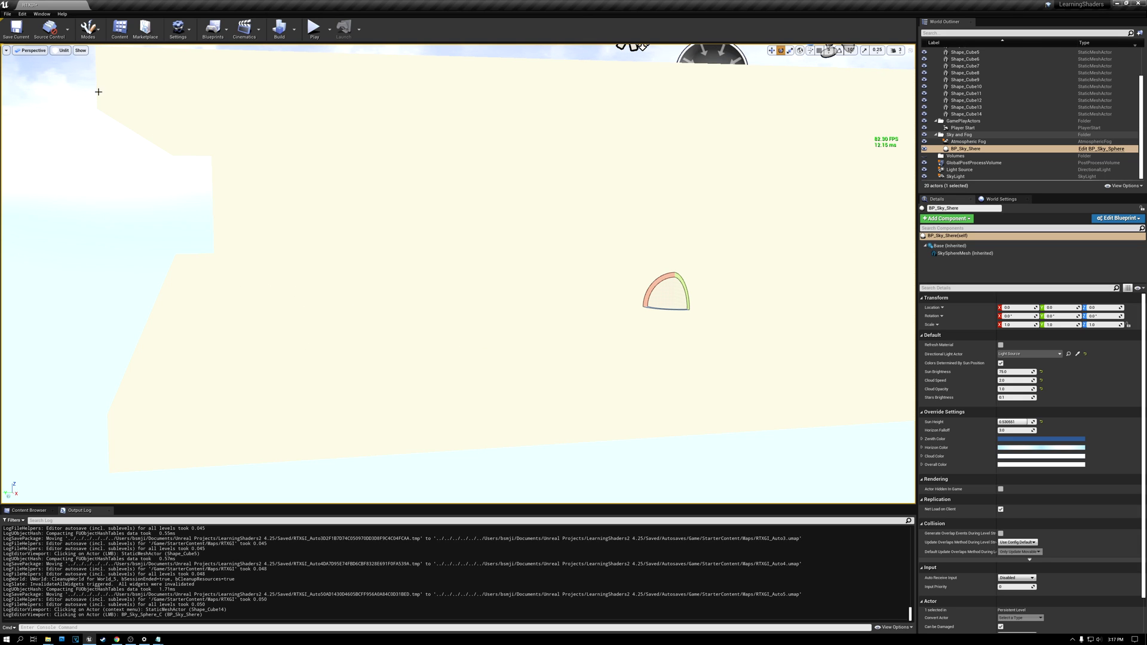
left_click(61, 51)
left_click(66, 65)
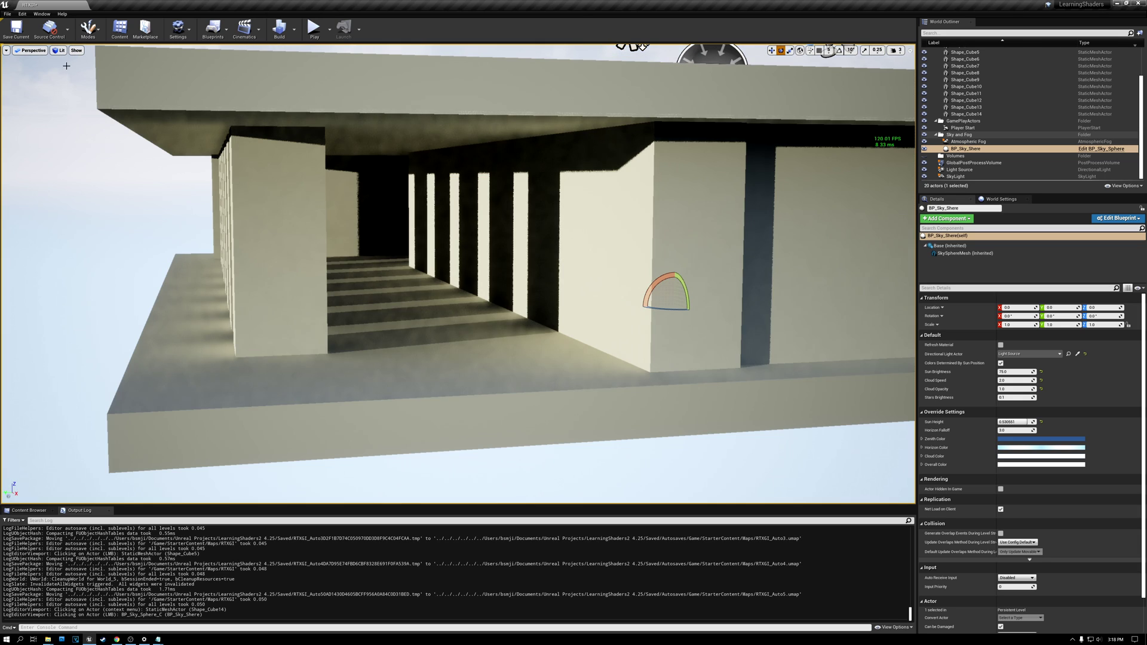
Step: Apply the M_Basic_Wall_Red material to the long wall Shape_Cube5 beside the colonnade and deselect the wall
left_click(581, 240)
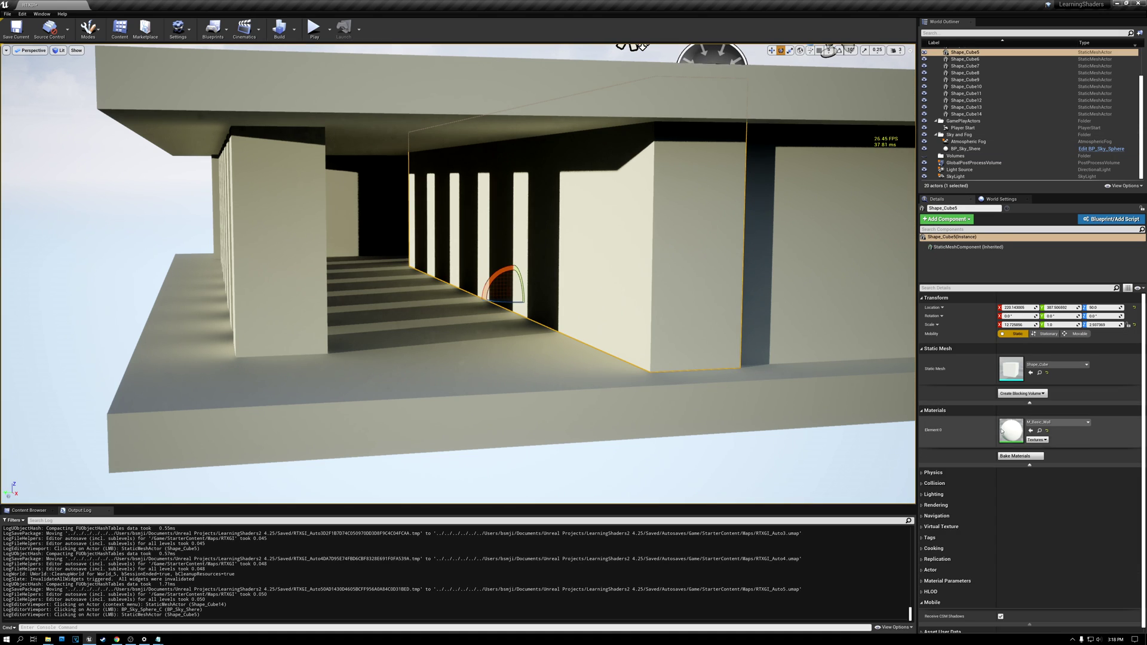
left_click(1088, 422)
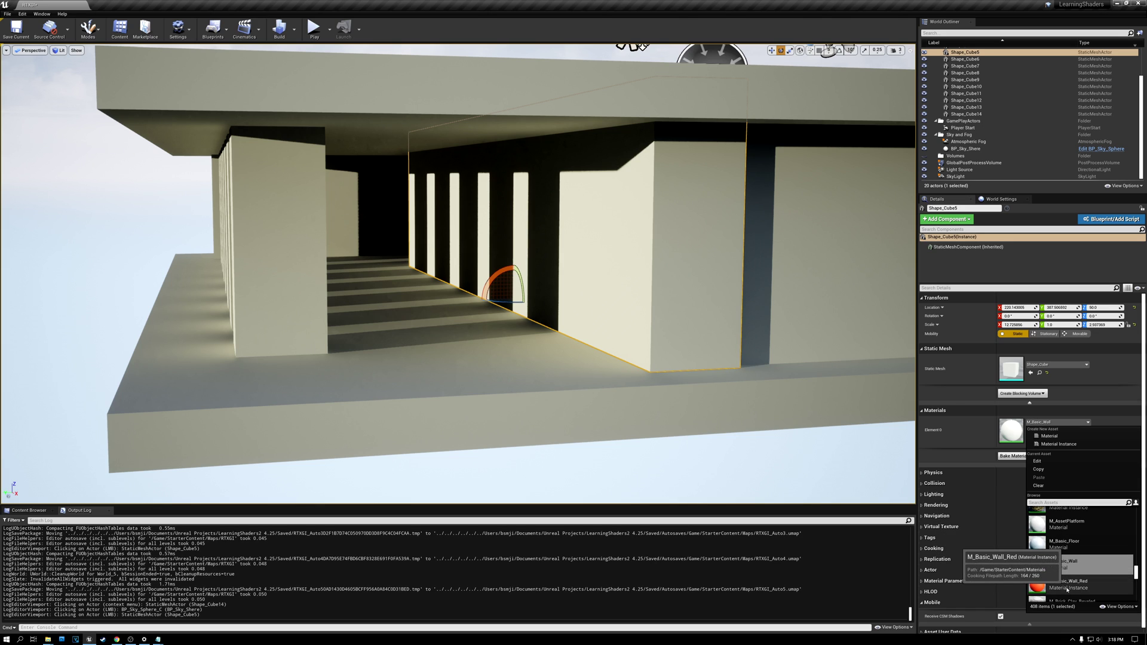
left_click(1063, 587)
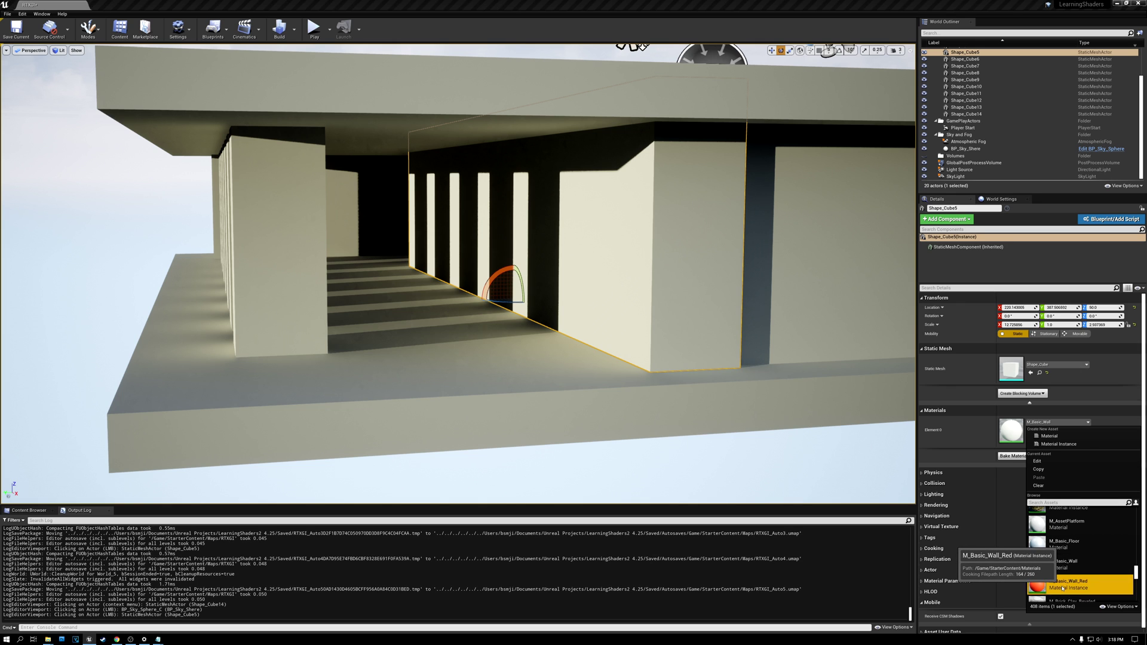
left_click(107, 253)
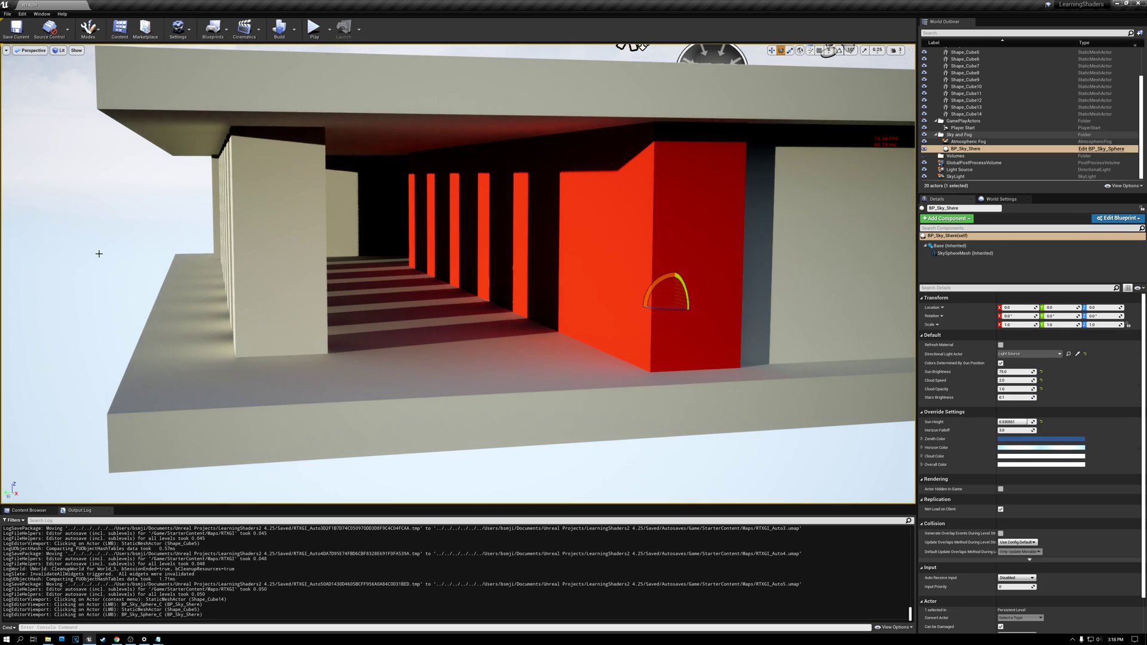
Step: Examine the red light bleeding from the wall onto the colonnade's floor, ceiling and inner column faces
mouse_move(103, 239)
right_mouse_down()
mouse_move(76, 268)
mouse_move(87, 237)
mouse_move(110, 226)
mouse_move(102, 239)
right_mouse_up()
key("w")
right_click_drag(428, 361, 428, 362)
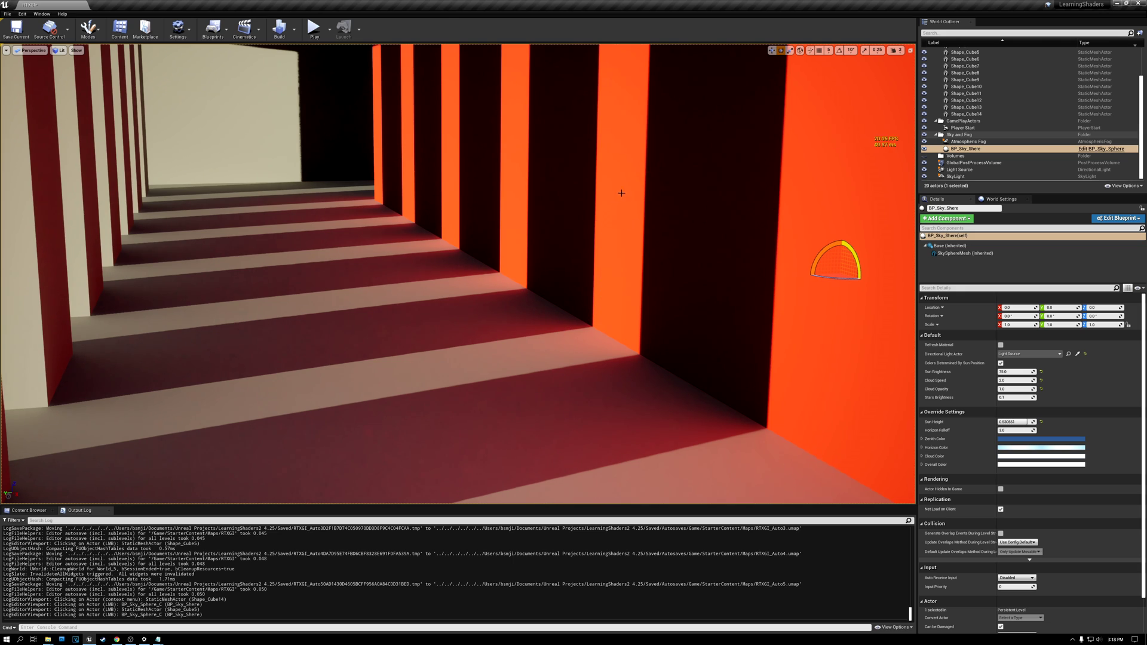
right_click_drag(458, 273, 245, 185)
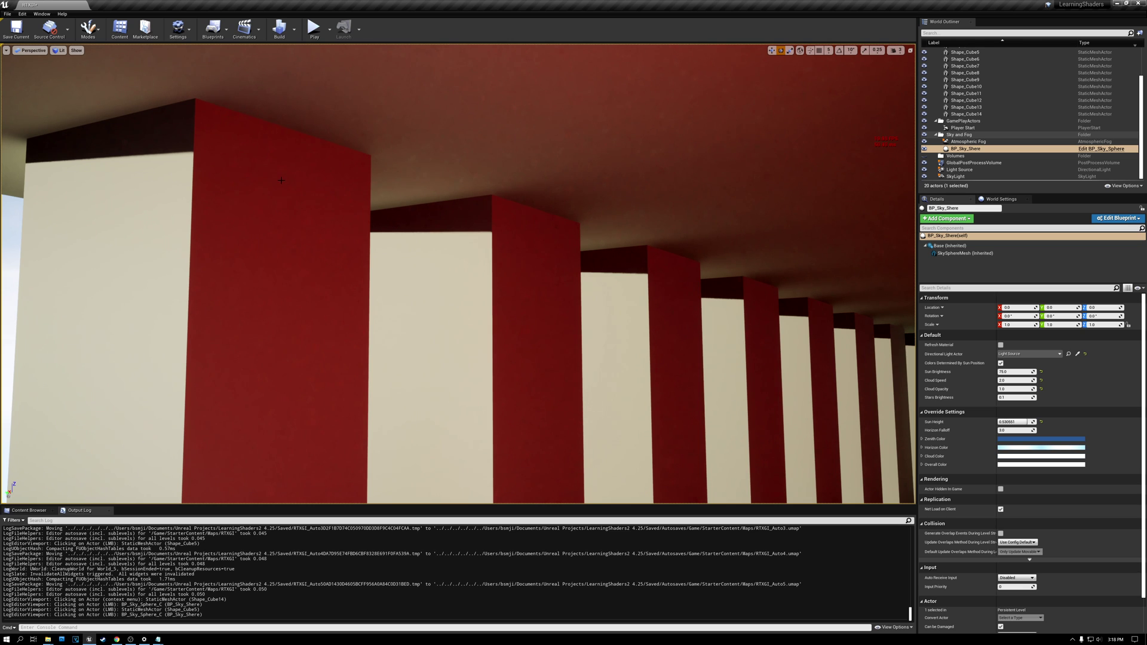
right_click(287, 188)
right_click(315, 207)
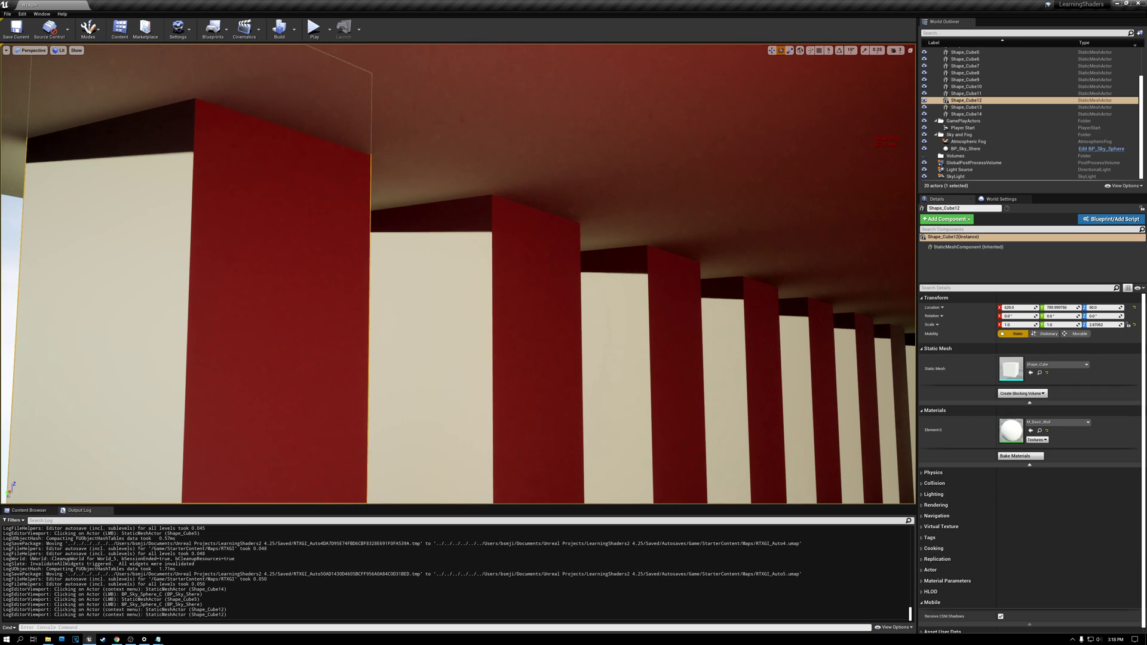
right_click(318, 207)
right_click(318, 208)
Step: Inspect the red wall's bounced light from outside the building, at the colonnade entrance and from the building's corner
right_click_drag(290, 199, 645, 264)
key("s")
key("d")
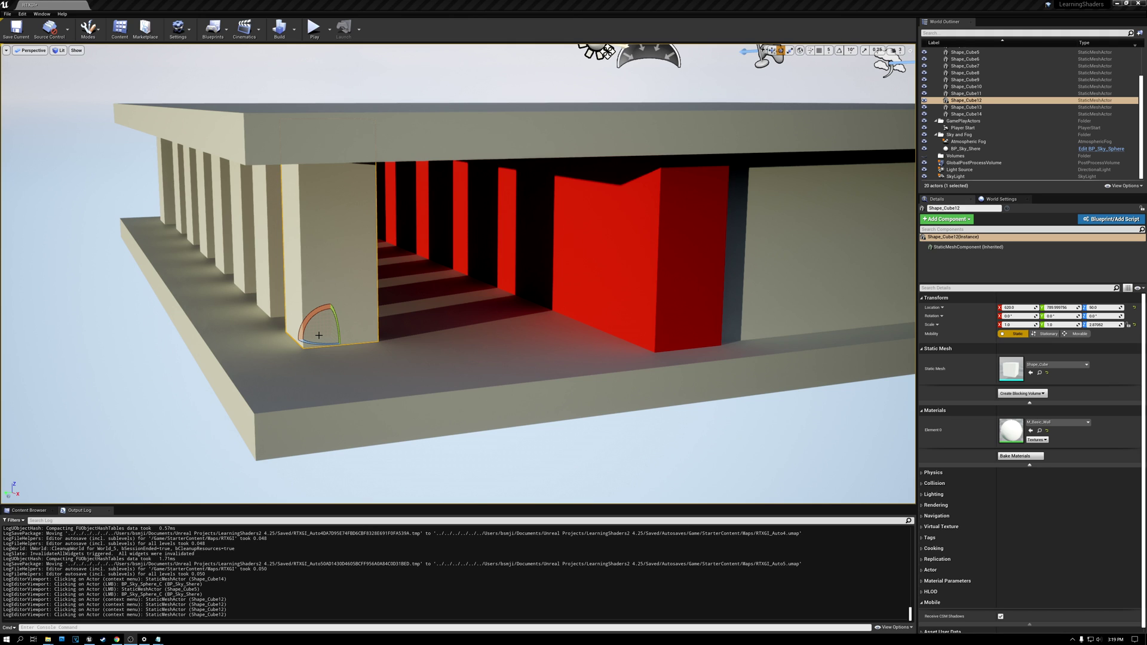
right_click_drag(428, 278, 411, 279)
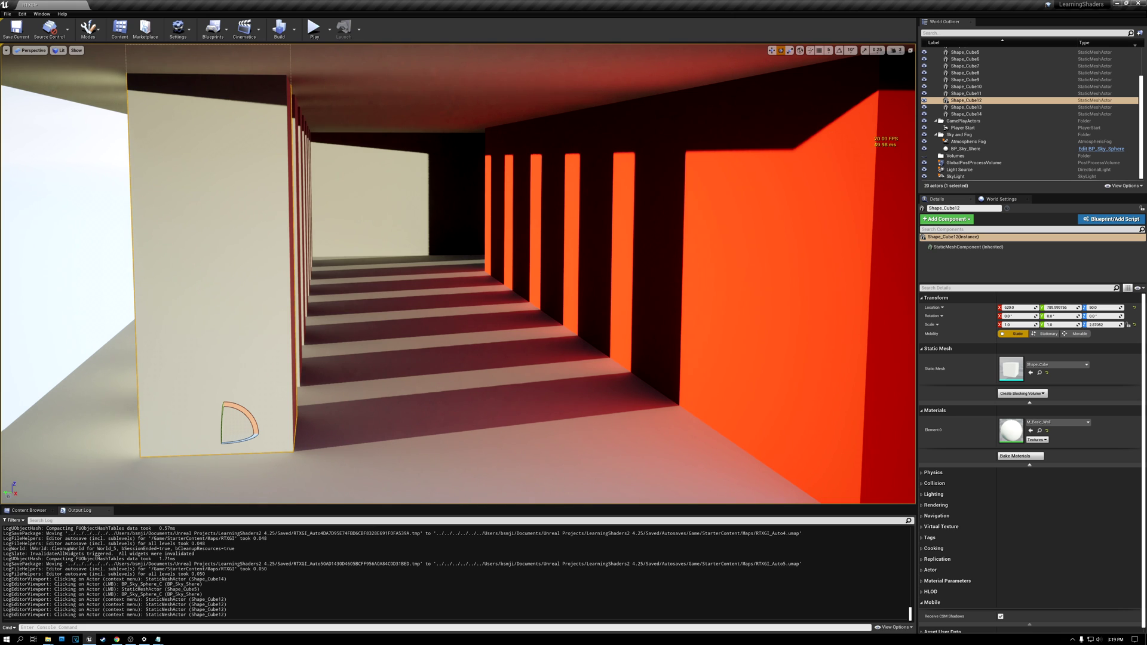
mouse_move(429, 279)
right_mouse_down()
mouse_move(445, 278)
mouse_move(434, 278)
right_mouse_up()
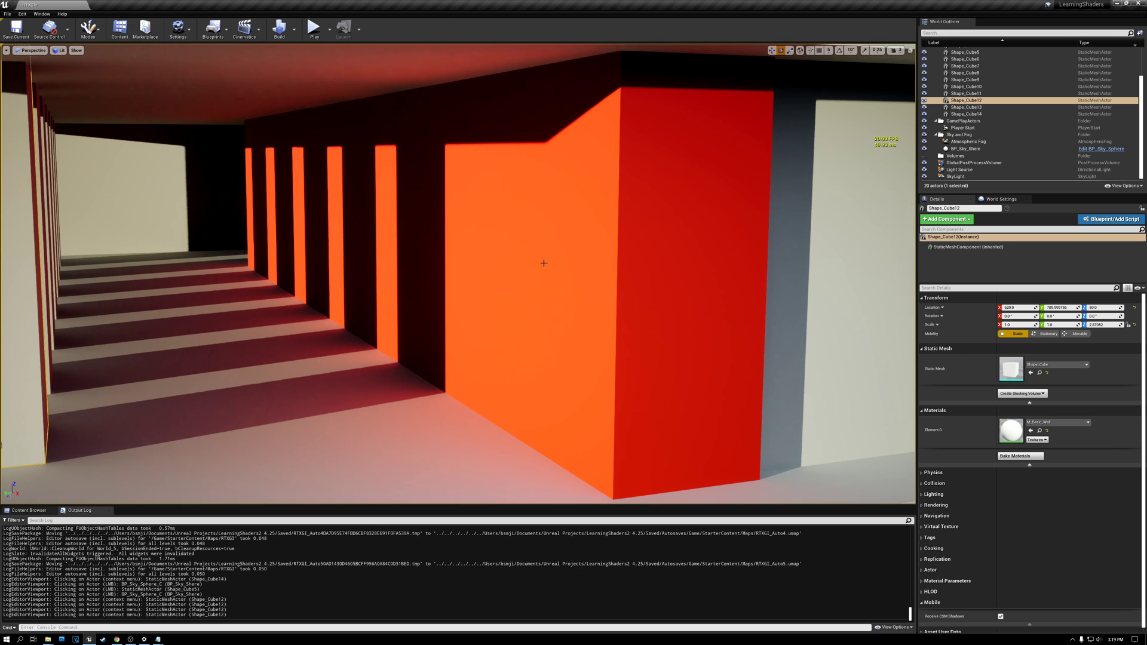
mouse_move(544, 261)
right_mouse_down()
mouse_move(485, 278)
mouse_move(491, 256)
mouse_move(514, 254)
mouse_move(487, 248)
mouse_move(544, 258)
right_mouse_up()
key("s")
key("a")
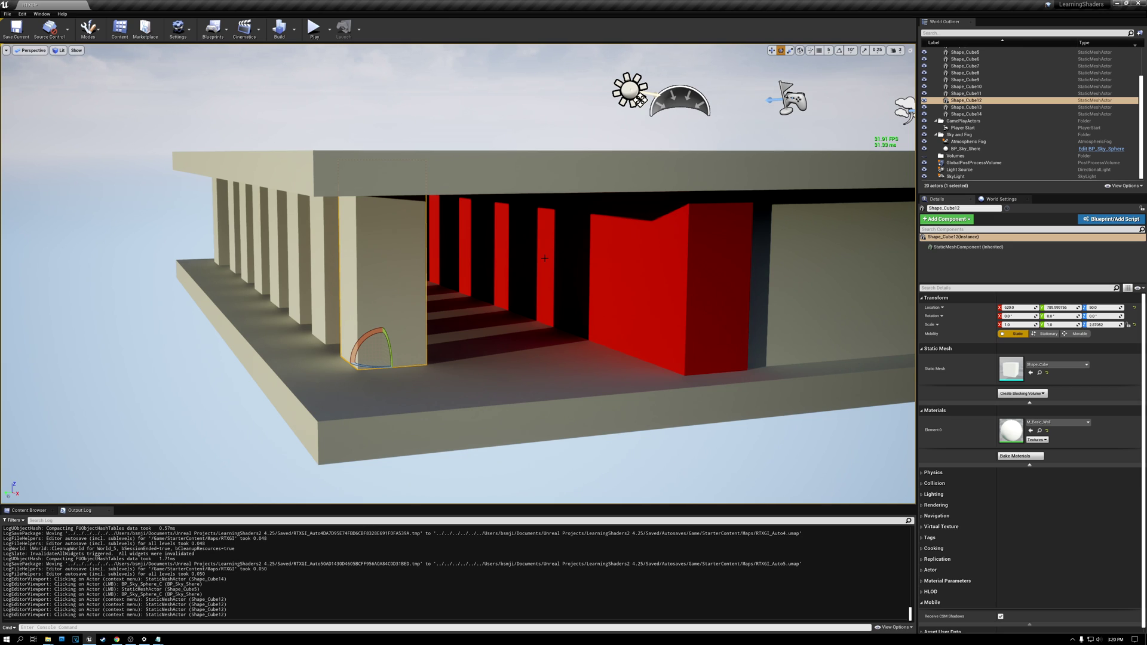
Step: Set the GlobalPostProcessVolume's Ray Tracing Global Illumination type to Disabled and view the building from outside
left_click(973, 163)
left_click(1015, 410)
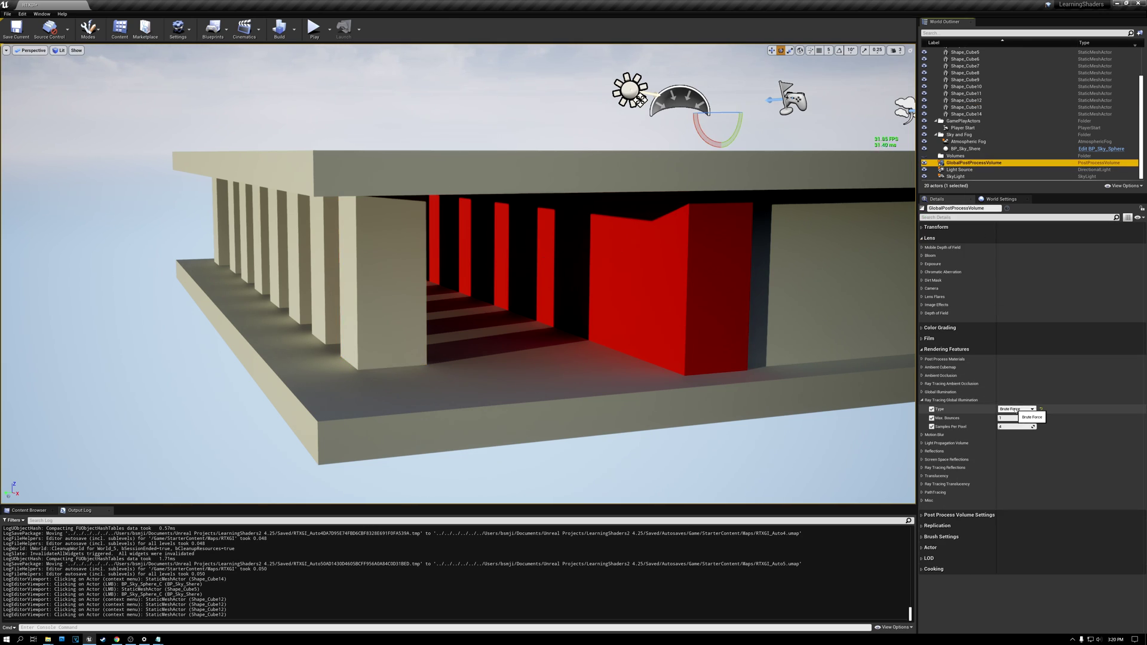
left_click(1012, 417)
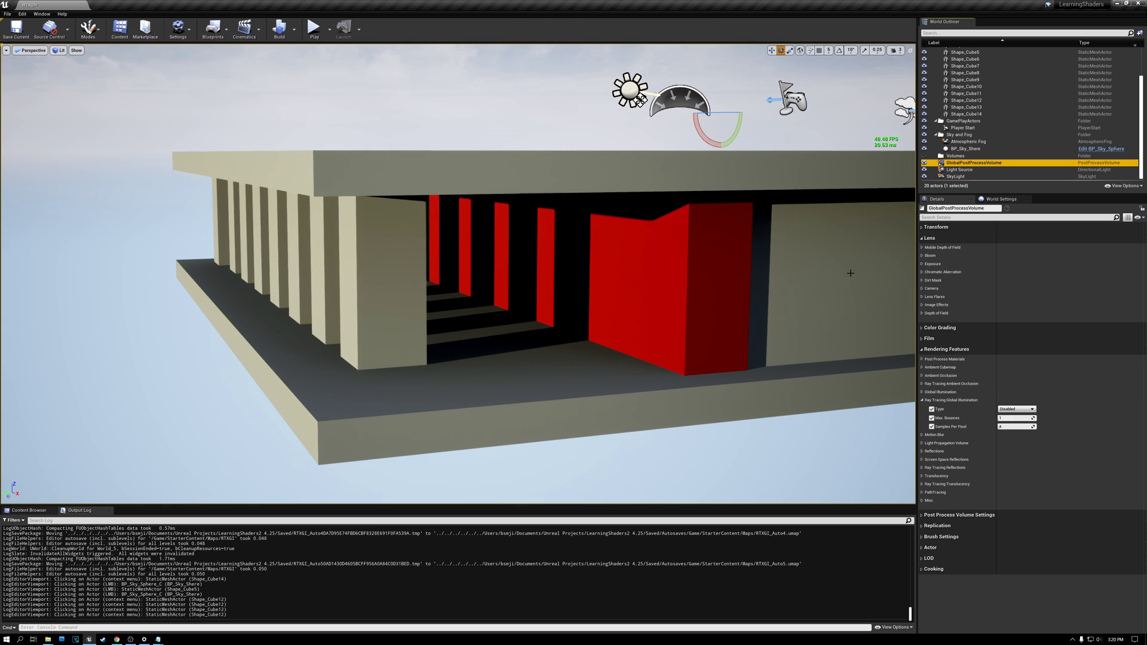
right_click_drag(783, 145, 833, 210)
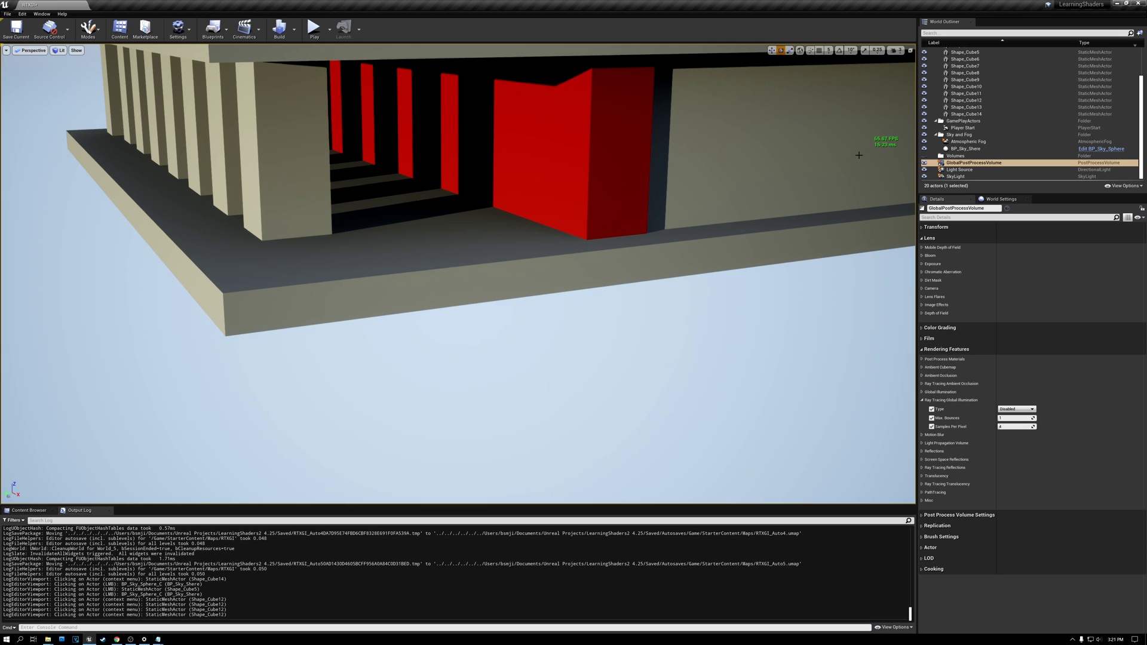
right_click_drag(777, 336, 782, 293)
right_click_drag(531, 89, 515, 78)
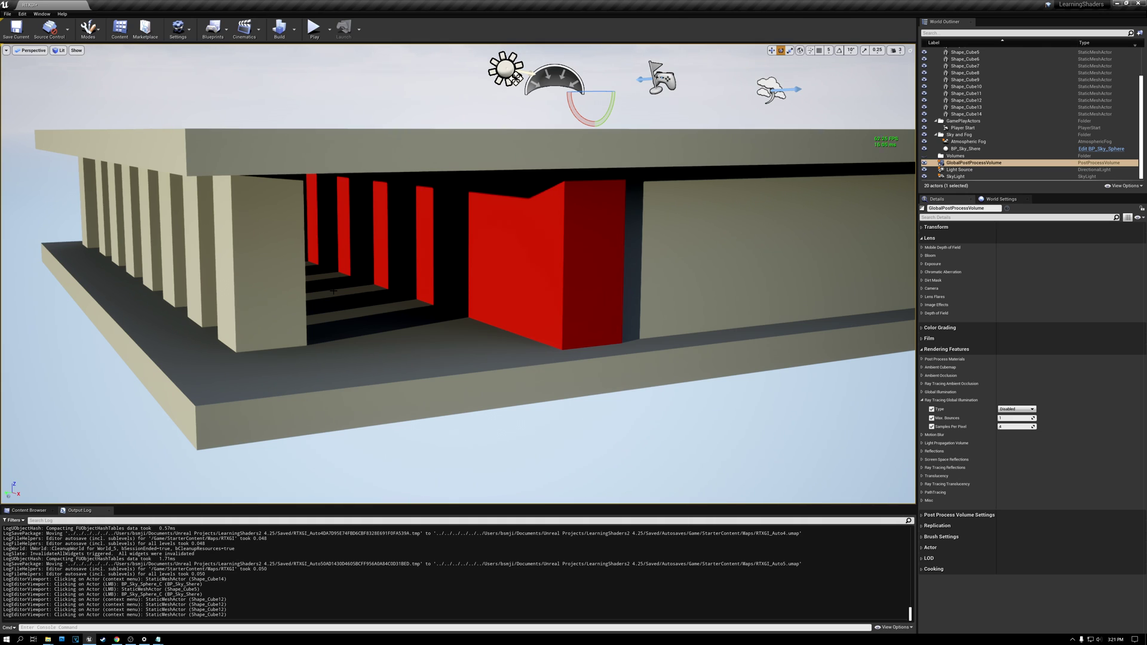
Step: Switch the Ray Tracing Global Illumination type back to Brute Force and view the shadowed floor inside the colonnade
left_click(1014, 409)
left_click(1009, 420)
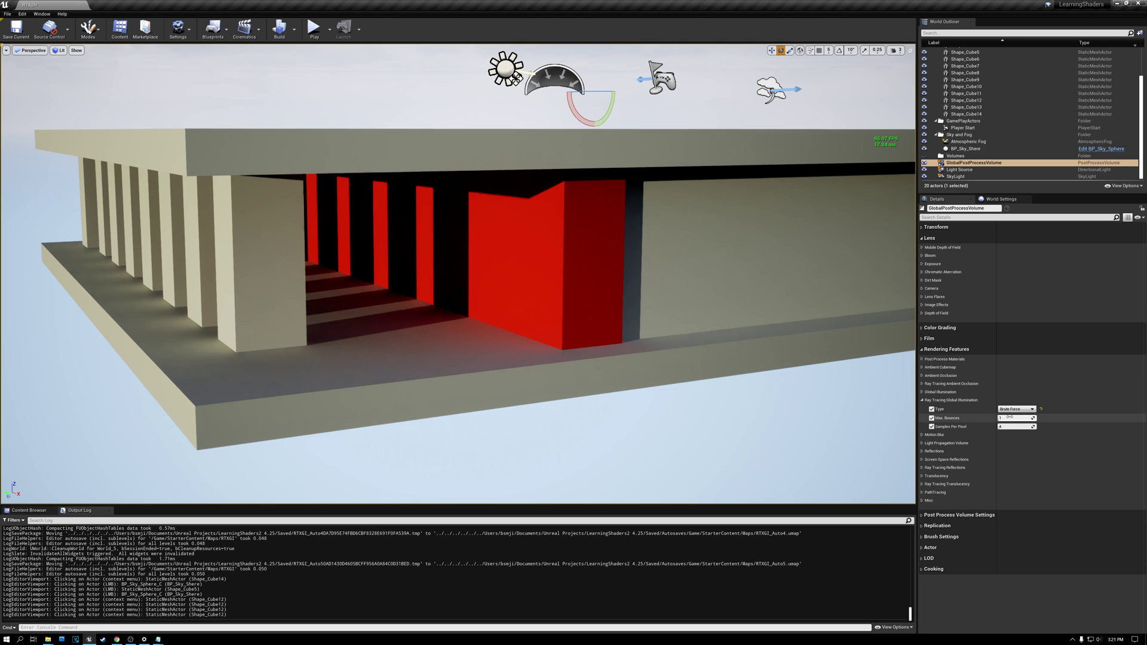
right_click_drag(751, 248, 632, 254)
key("w")
key("w")
key("w")
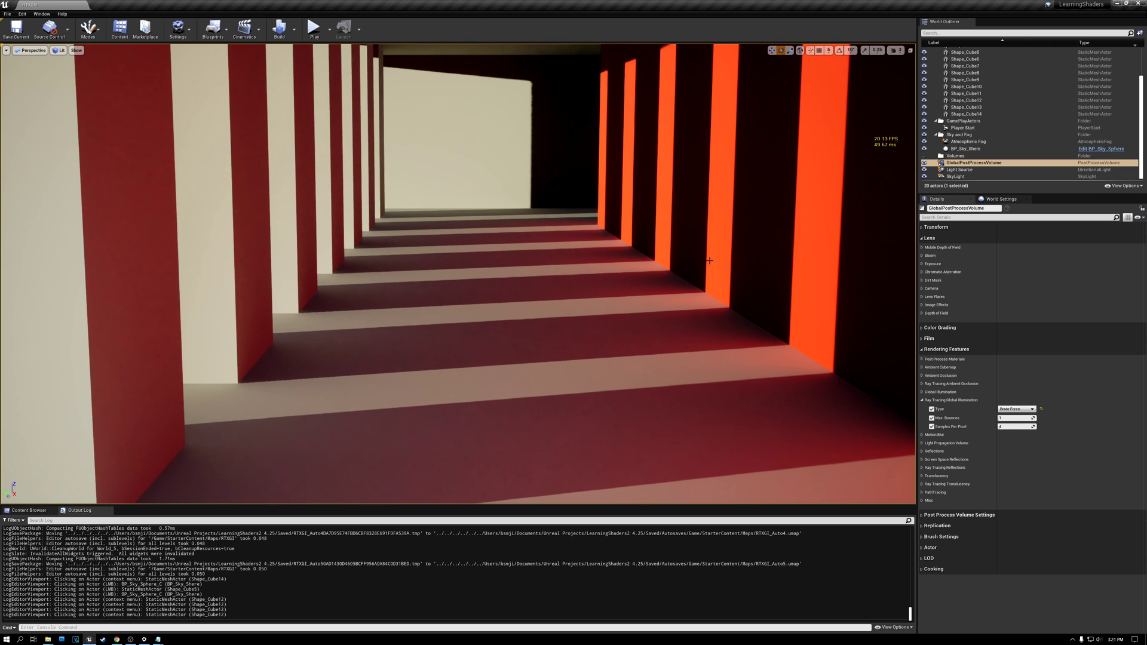
Step: Compare the colonnade interior with Ray Tracing Global Illumination Disabled, and return the type to Brute Force
left_click(1016, 409)
left_click(1016, 417)
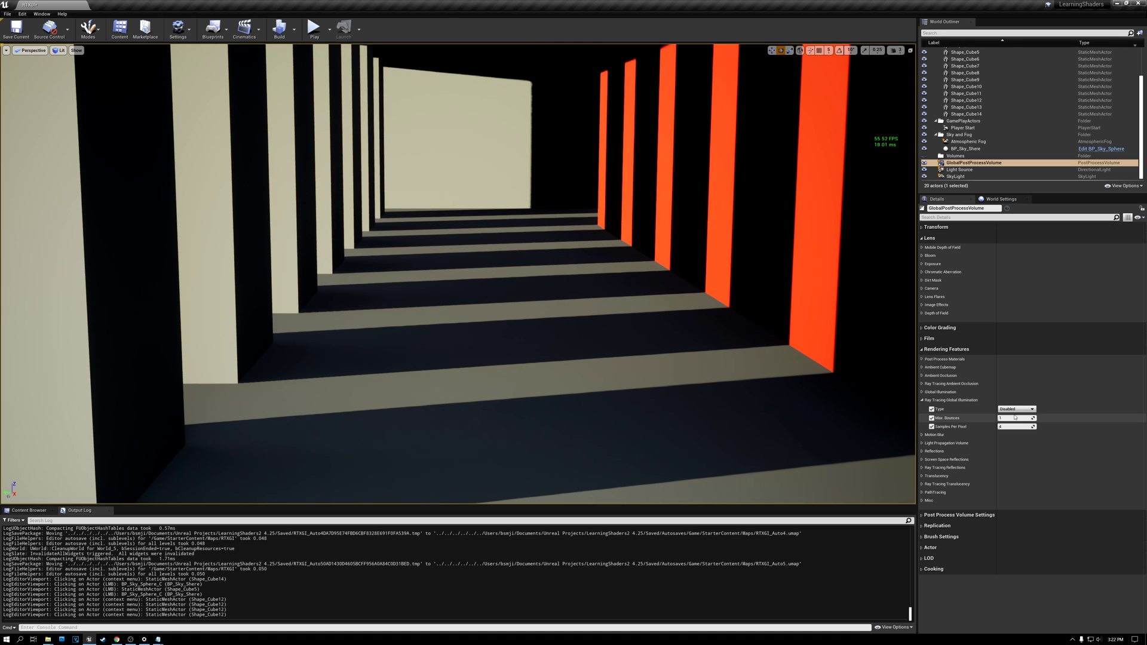
left_click(1016, 409)
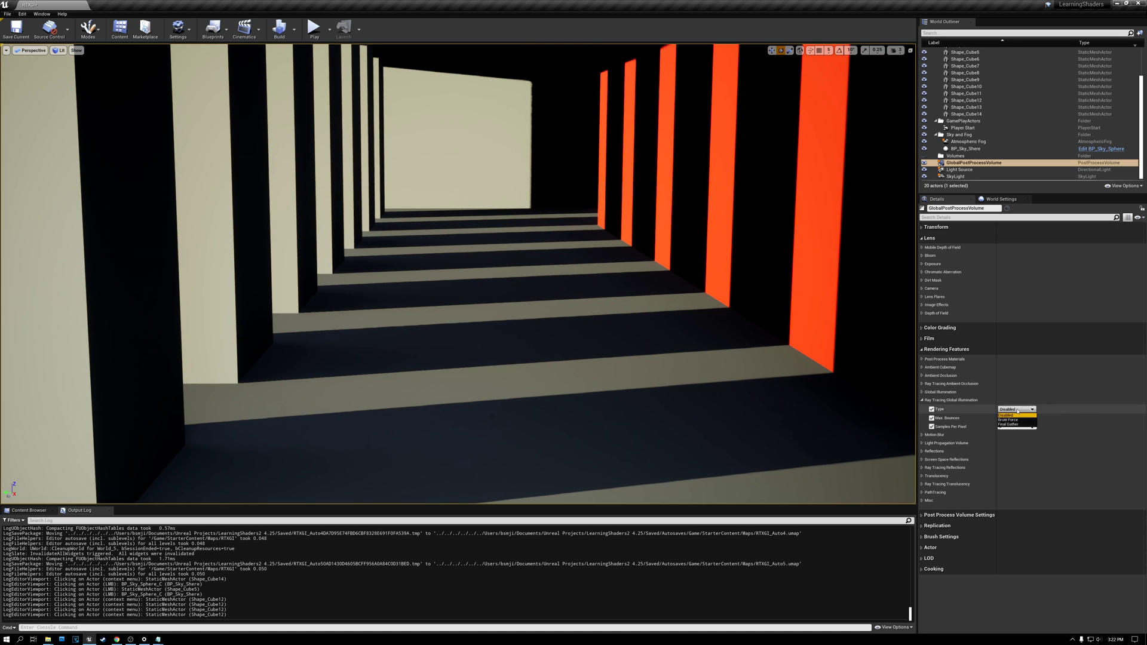
left_click(1016, 420)
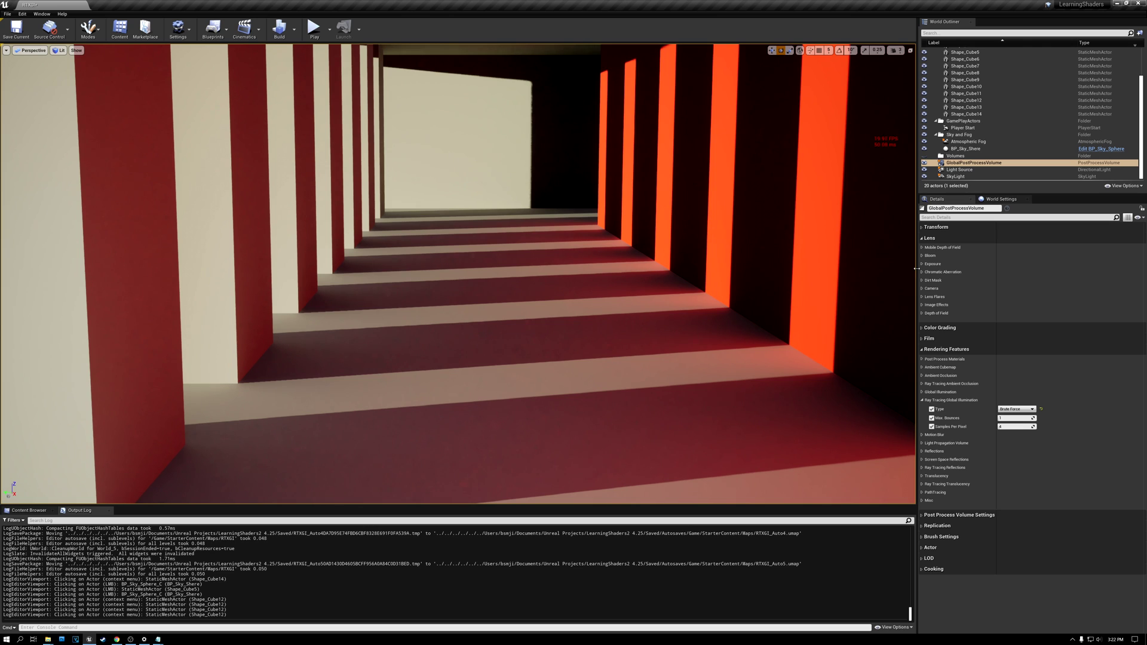
Step: Set the GlobalPostProcessVolume's Ray Tracing Global Illumination type to Final Gather
left_click(1020, 410)
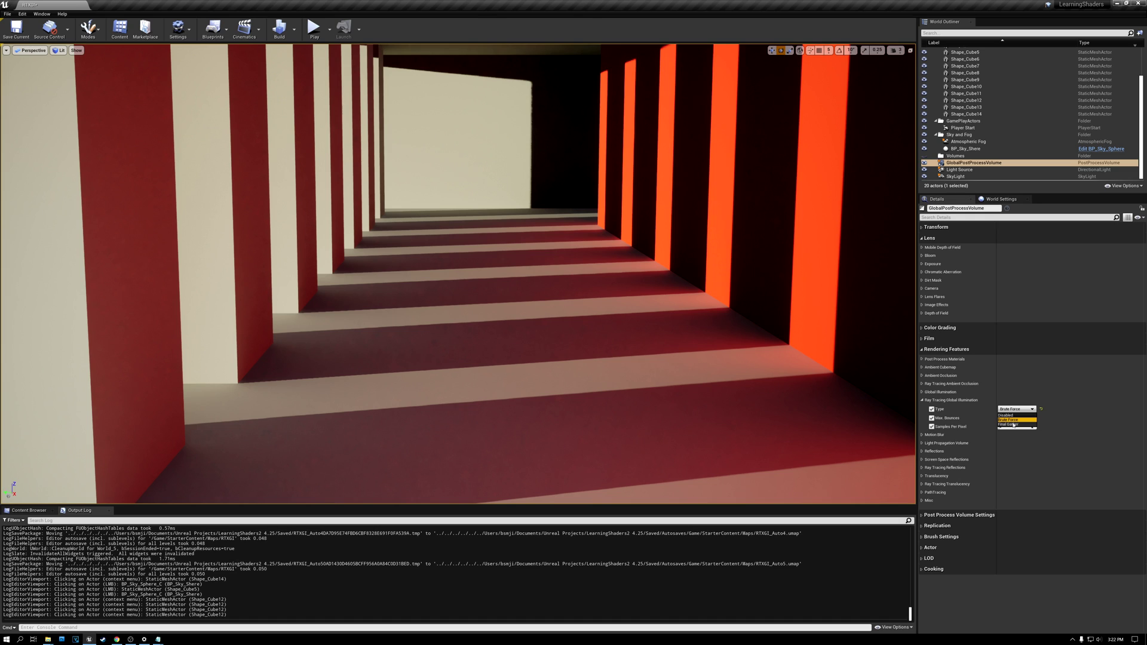
left_click(1006, 424)
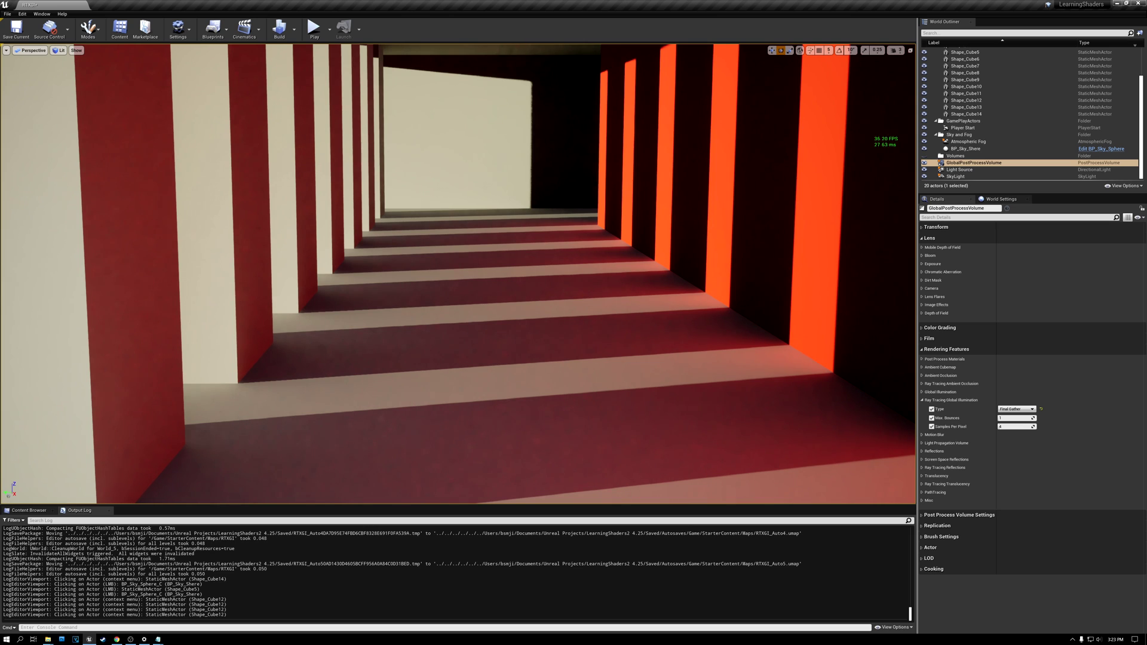
Step: Find r.RayTracing.GlobalIllumination.ScreenPercentage among the r.raytracing console variables and enter it as the console command
key("alt+Tab")
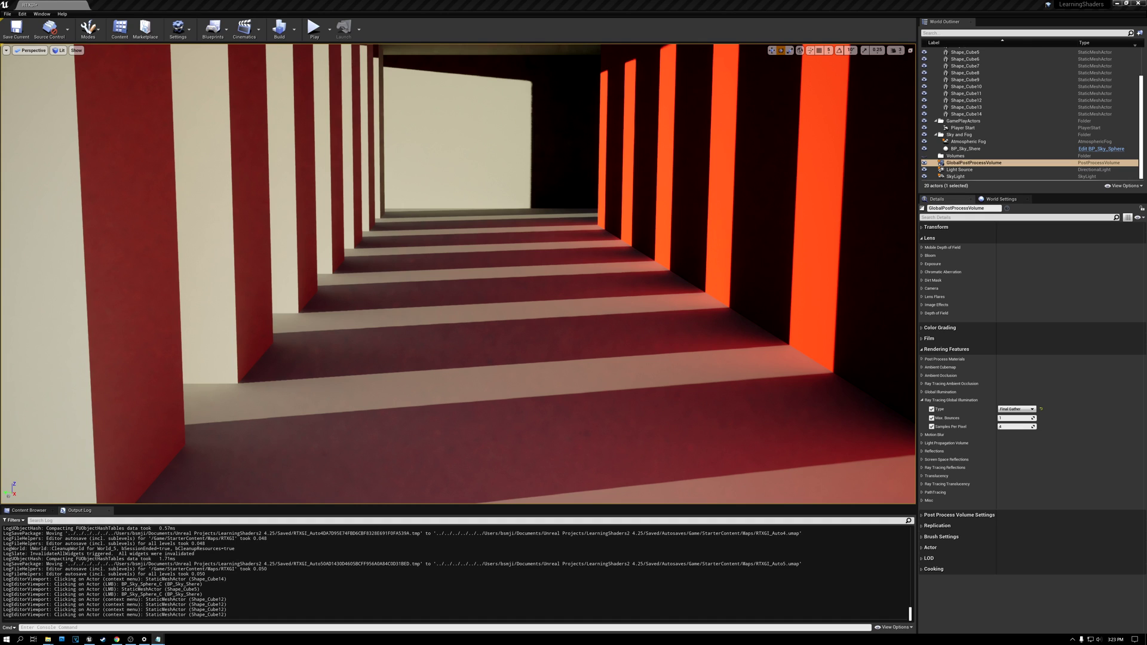
left_click(91, 627)
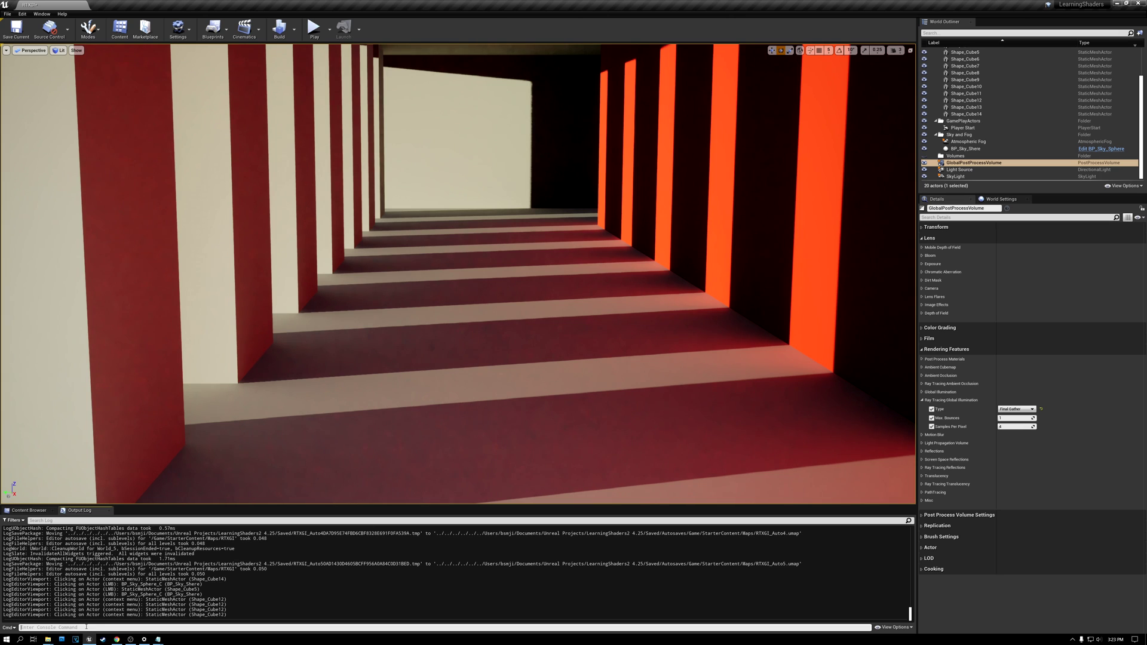
type("r.raytracing")
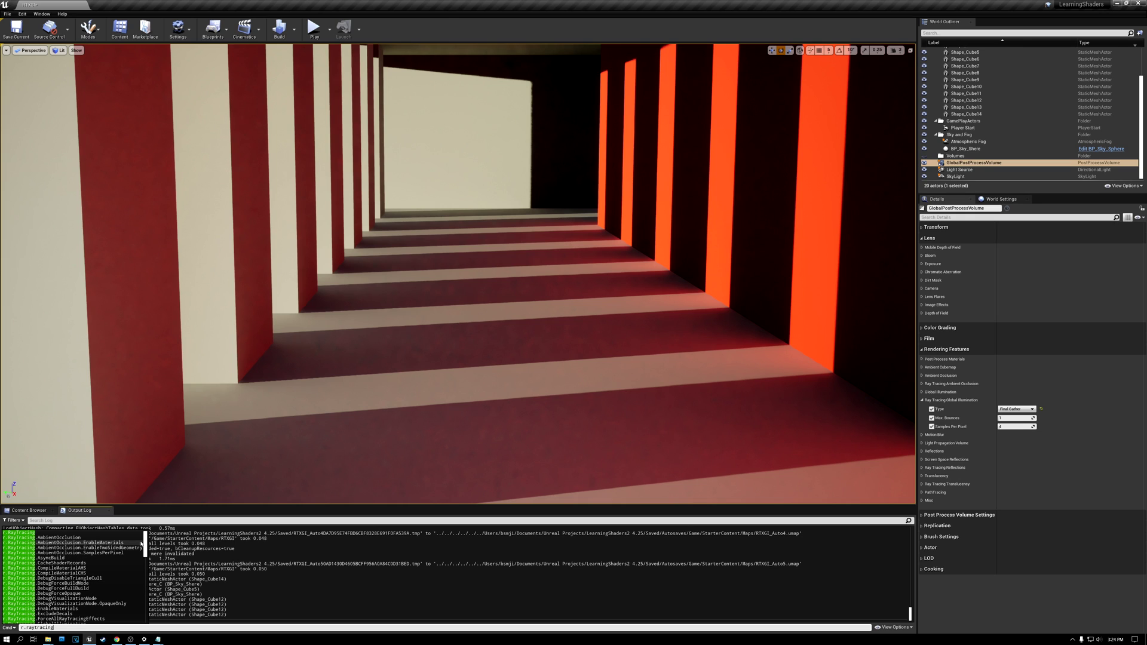
scroll(144, 550, "down", 5)
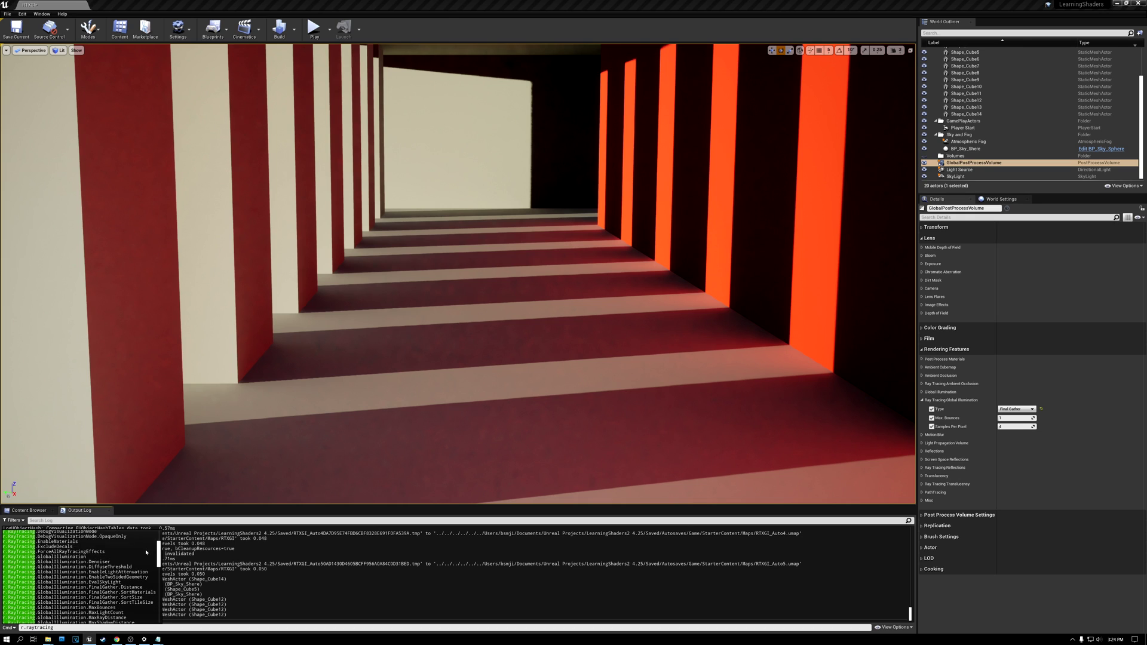
scroll(146, 553, "down", 1)
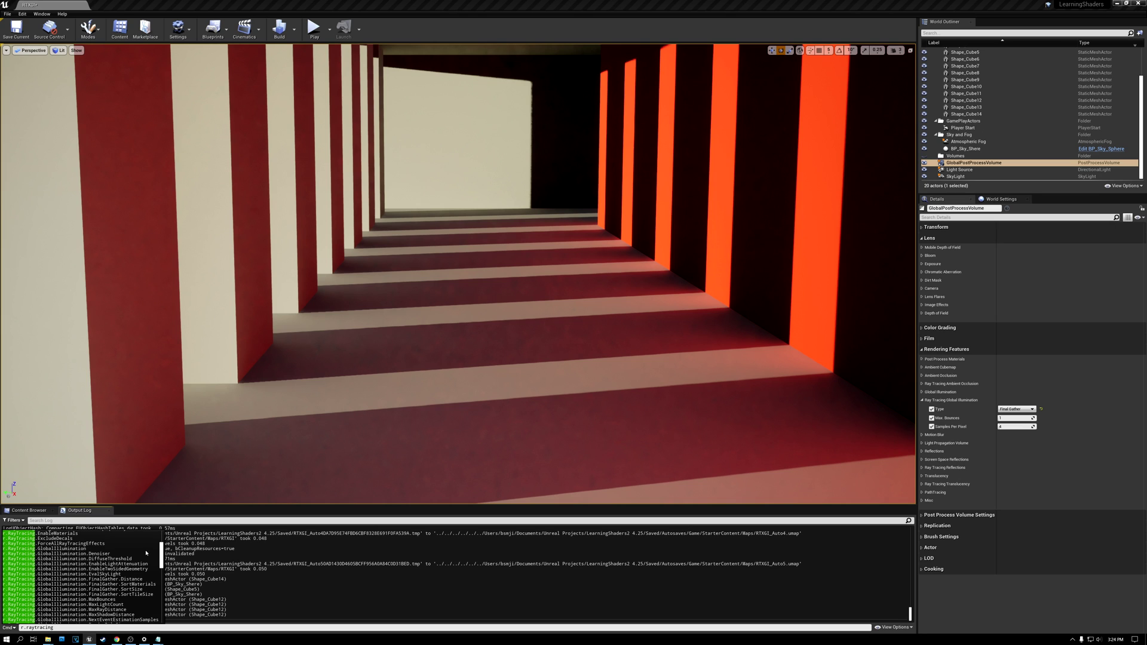
scroll(146, 552, "down", 3)
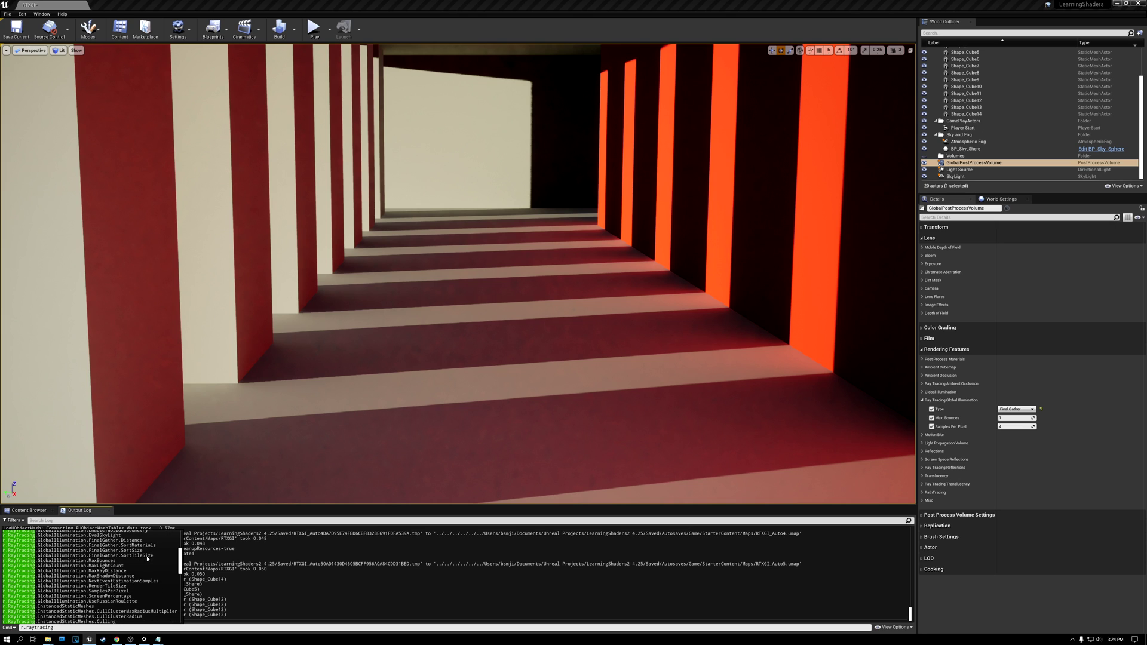
left_click(120, 596)
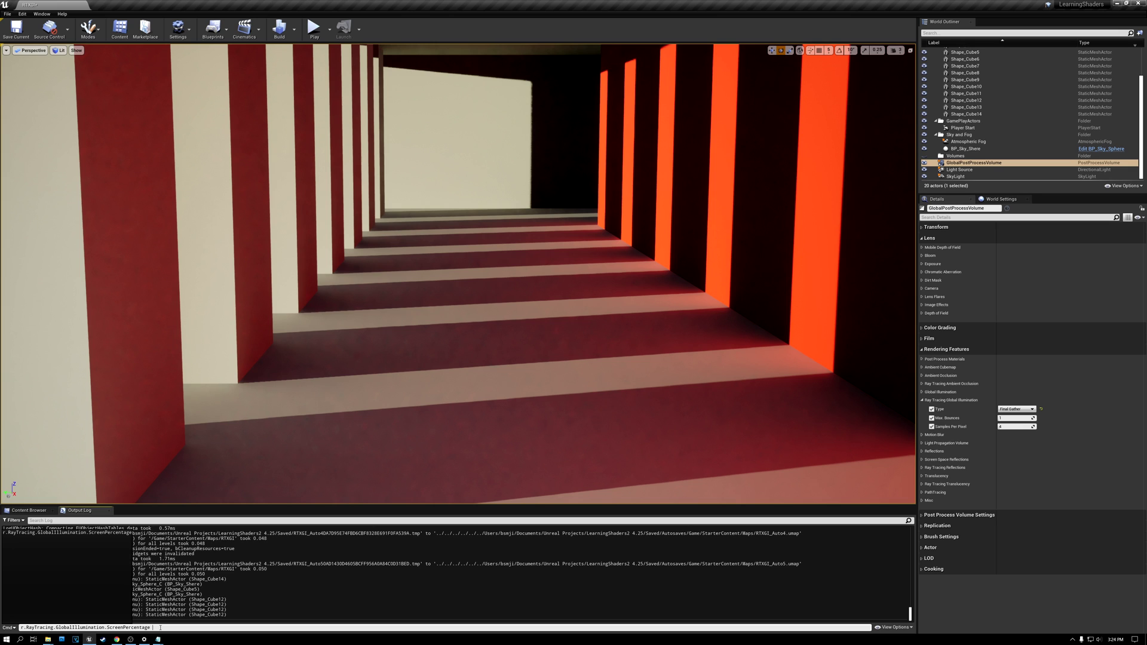
Step: Query the global illumination ScreenPercentage console variable and set it to 25
key("Down")
key("Return")
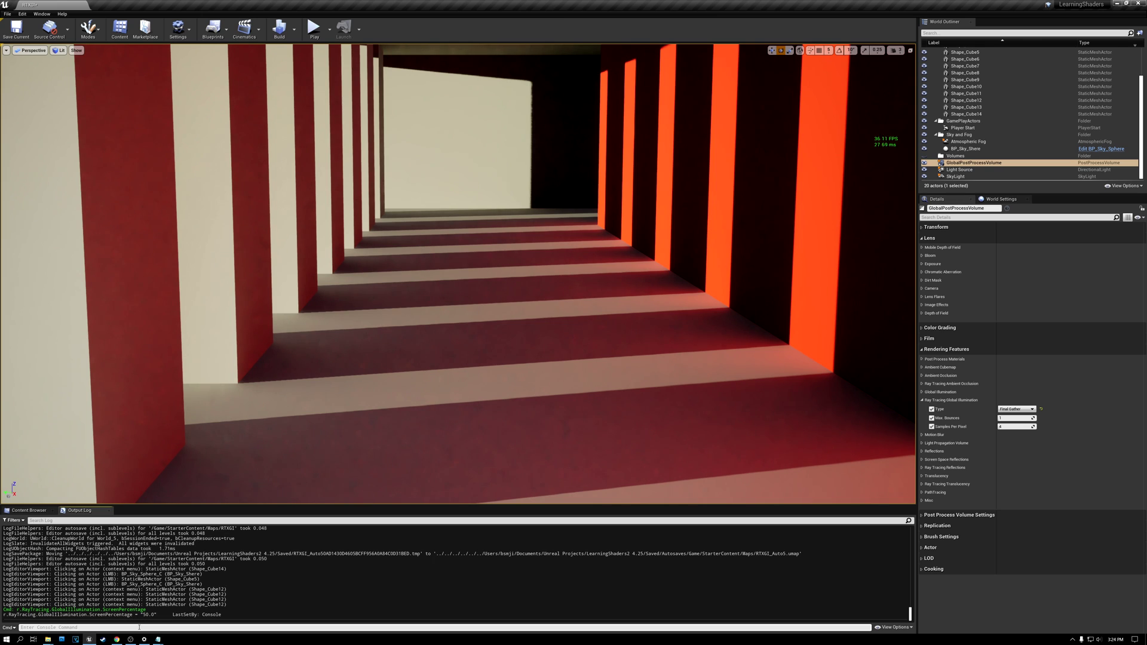
key("Up")
key("Return")
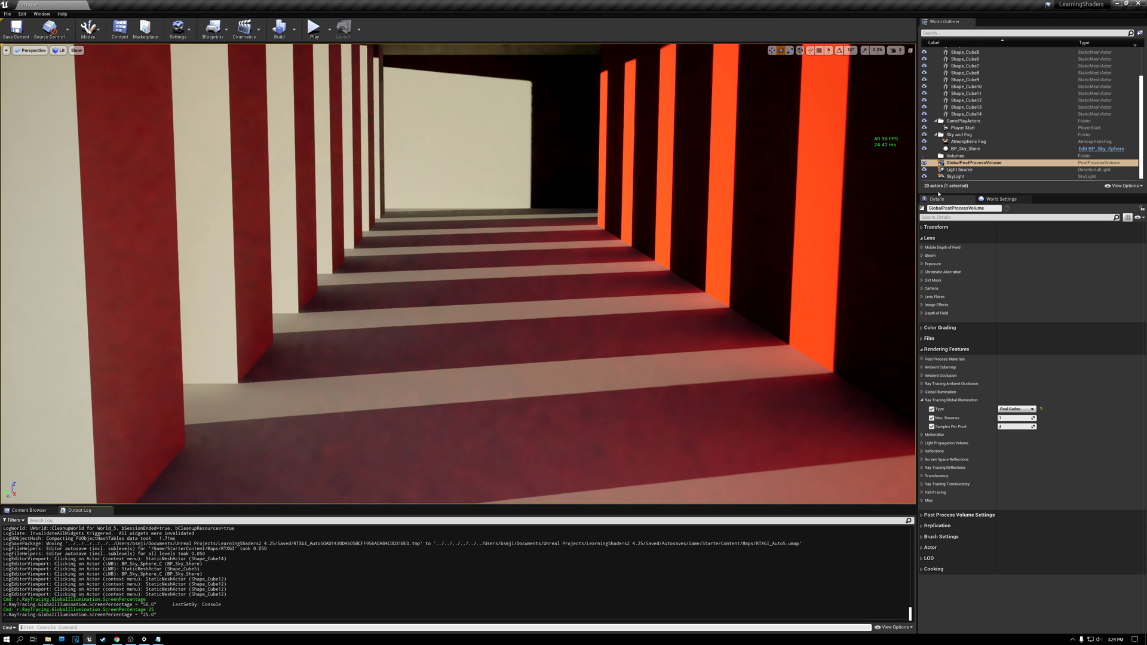
Step: Change the SkyLight's ray tracing Samples Per Pixel value
left_click(955, 176)
scroll(958, 335, "down", 2)
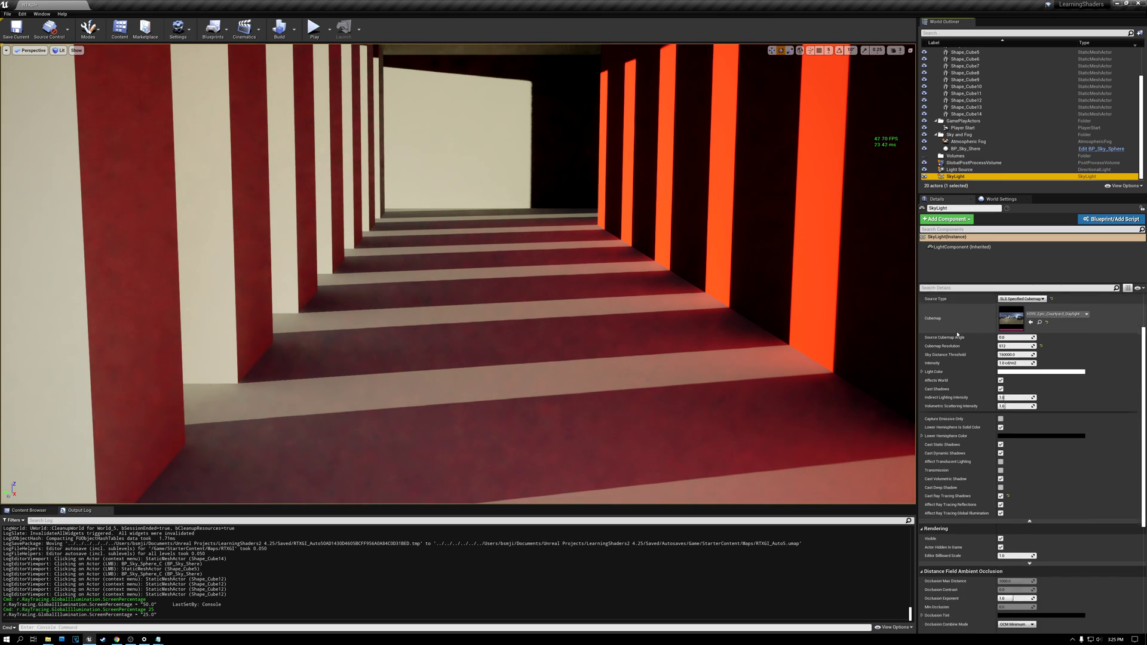
scroll(957, 334, "down", 3)
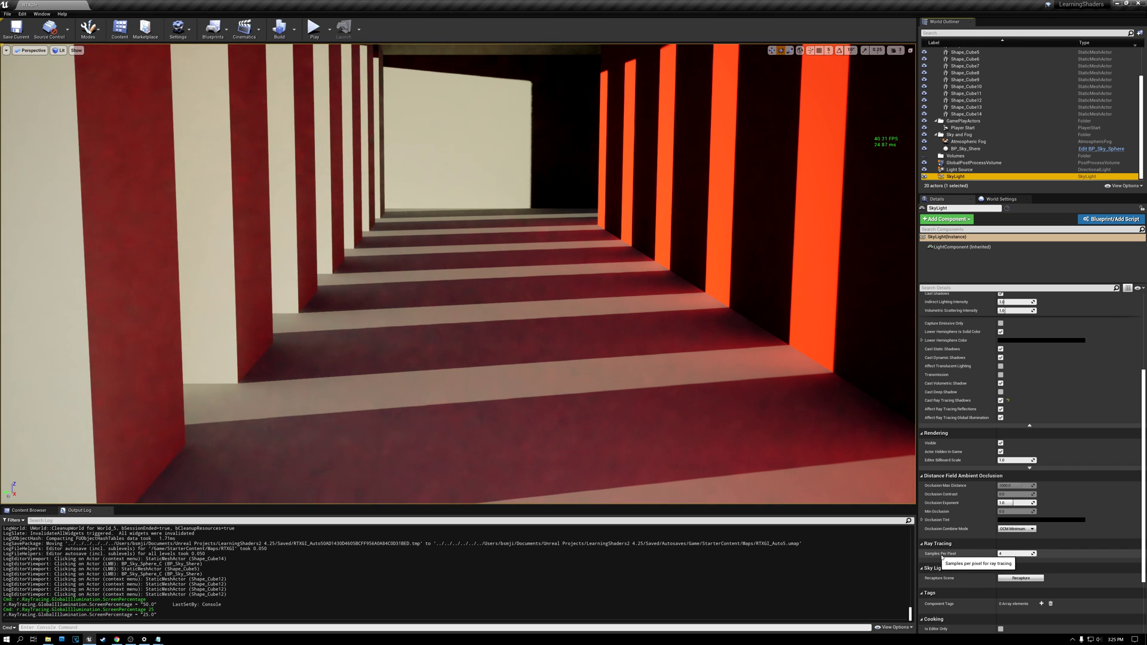
left_click(1010, 554)
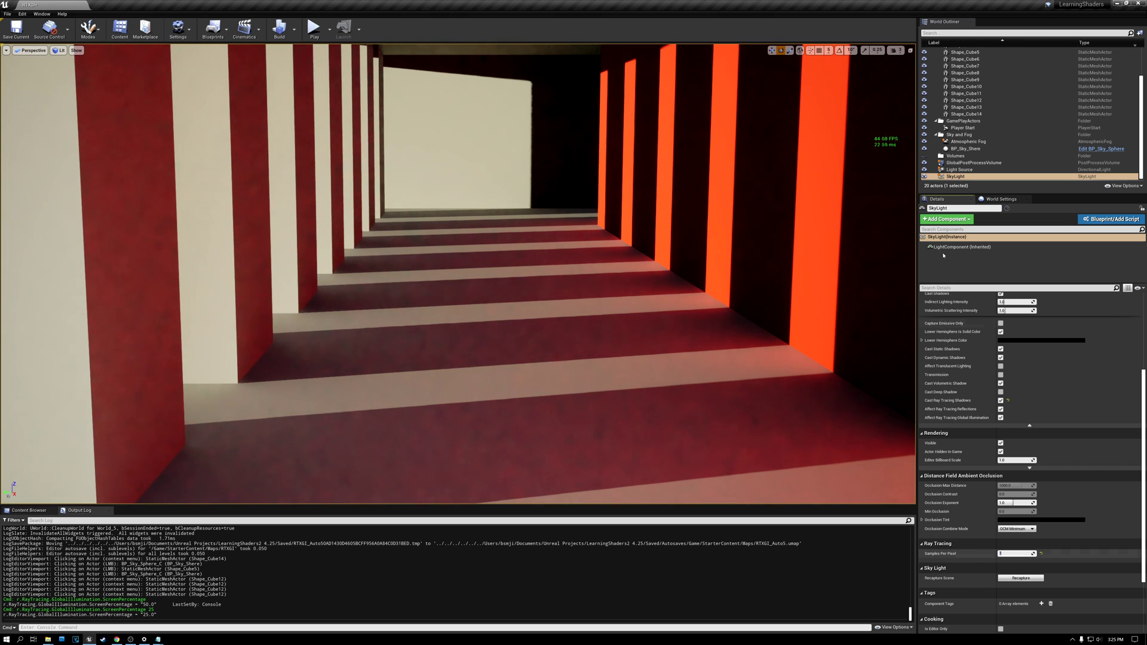
key("Return")
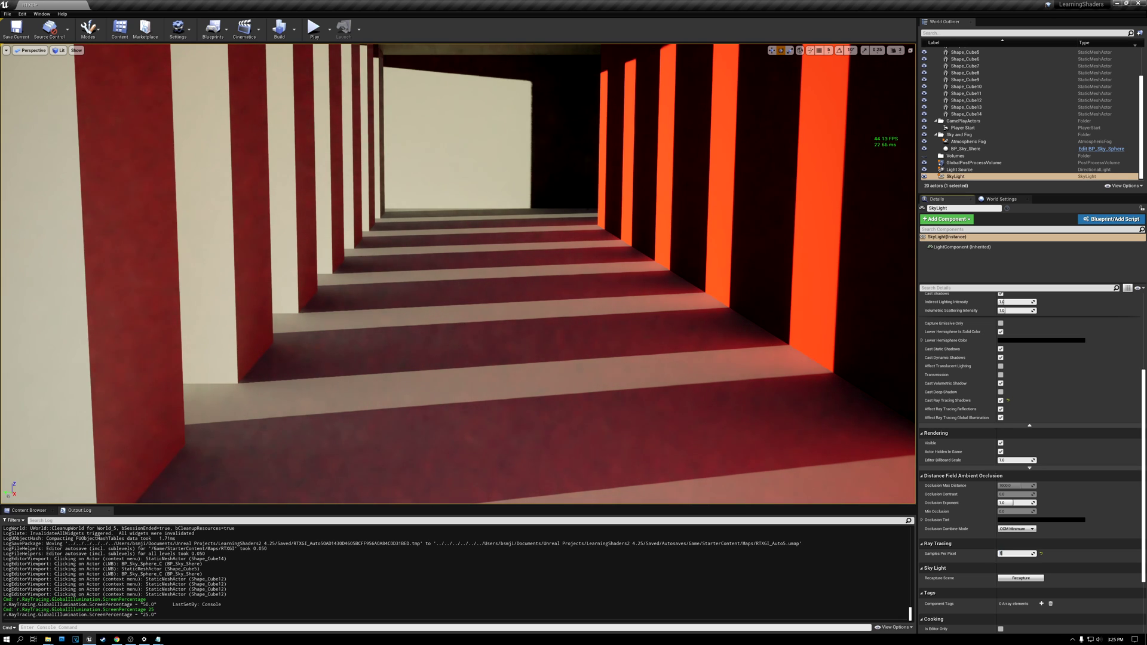
Step: Query the console variable r.RayTracing.GlobalIllumination.NextEventEstimationSamples and set it to 1
key("alt+Tab")
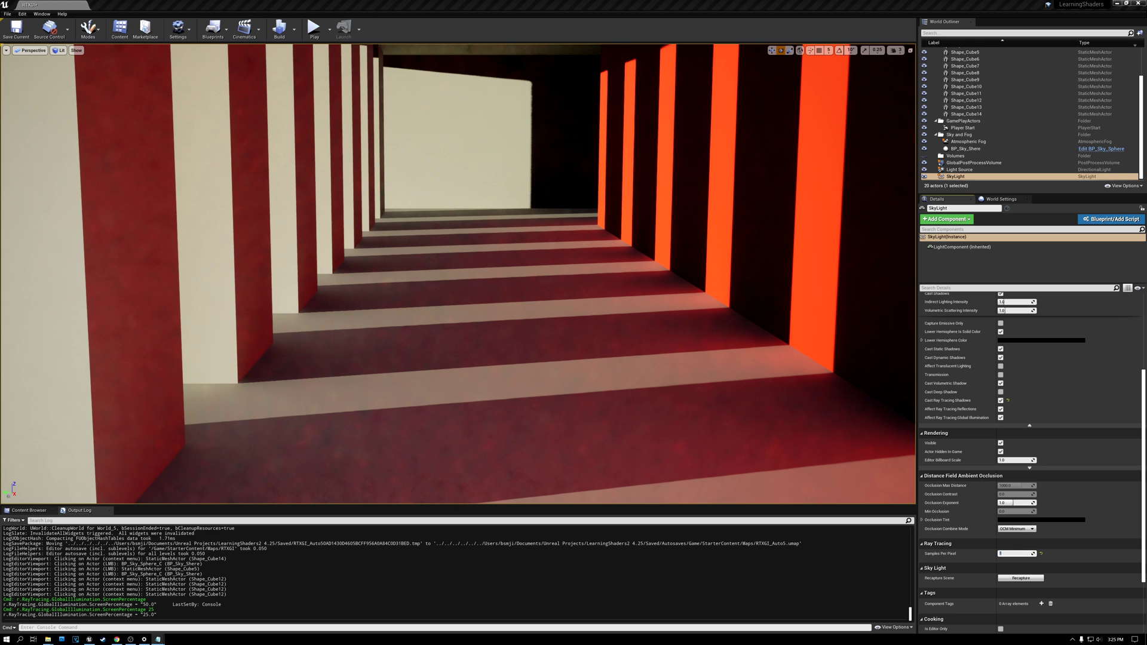
left_click(84, 8)
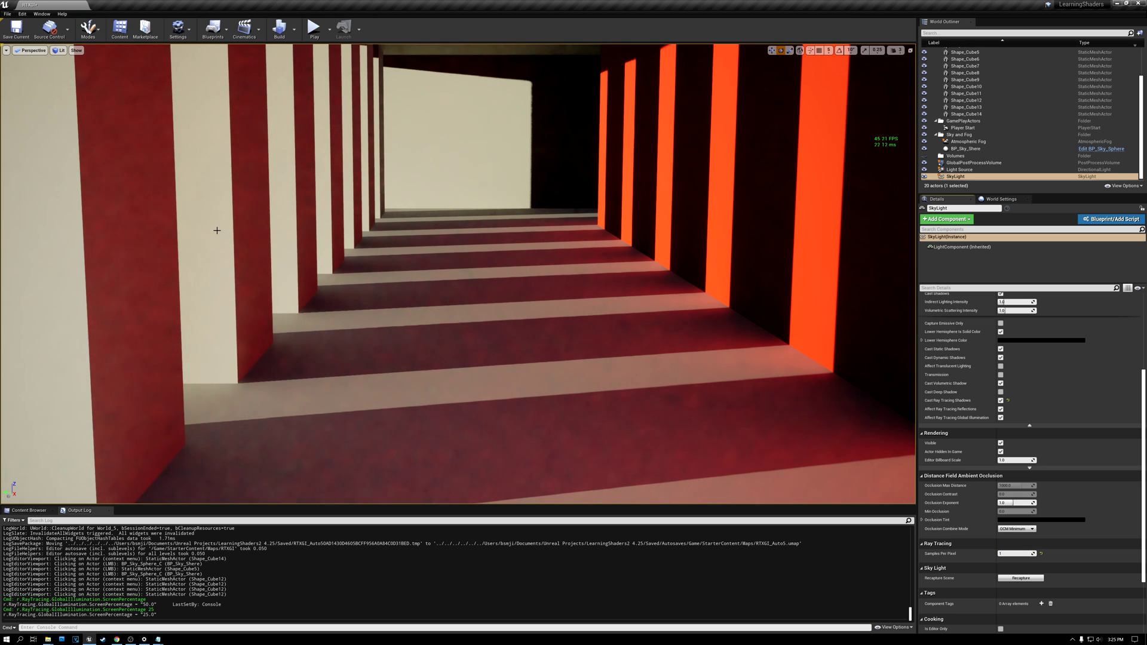
left_click(102, 628)
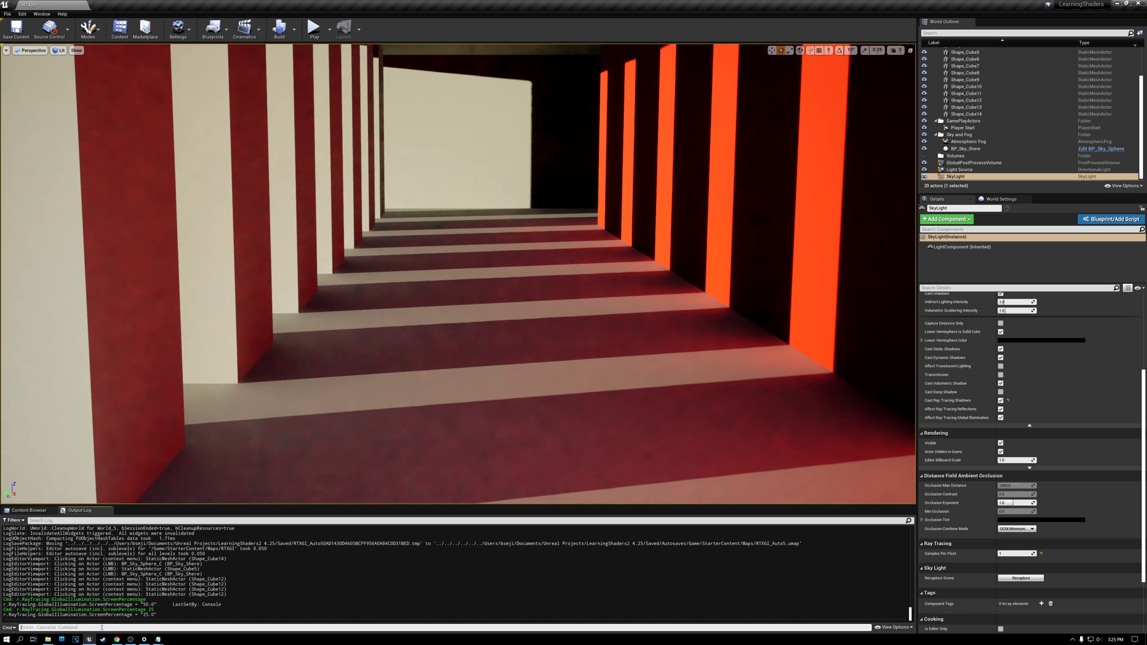
type("r.RayTracing.GlobalIllumination.NextEventEstimationSamples")
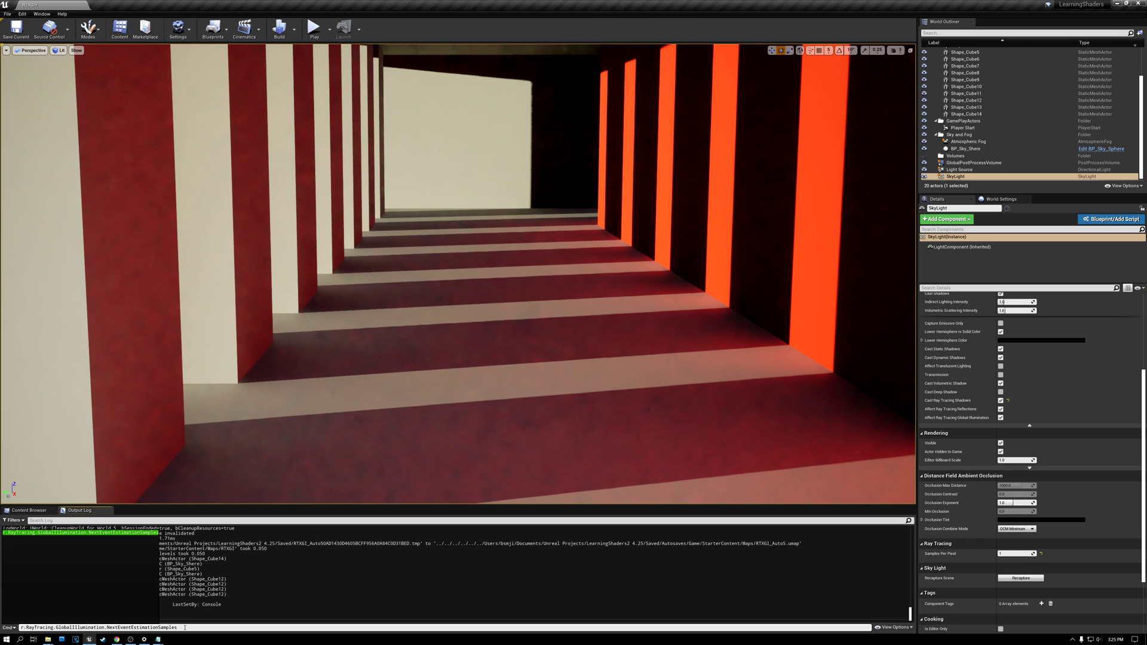
key("Return")
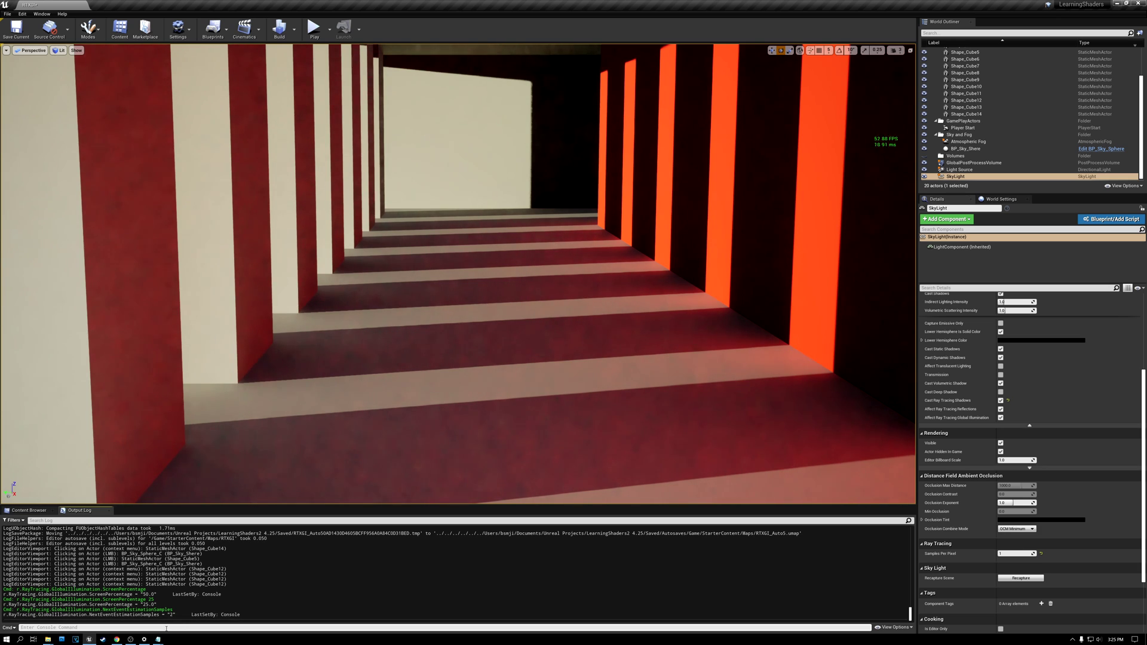
key("Up")
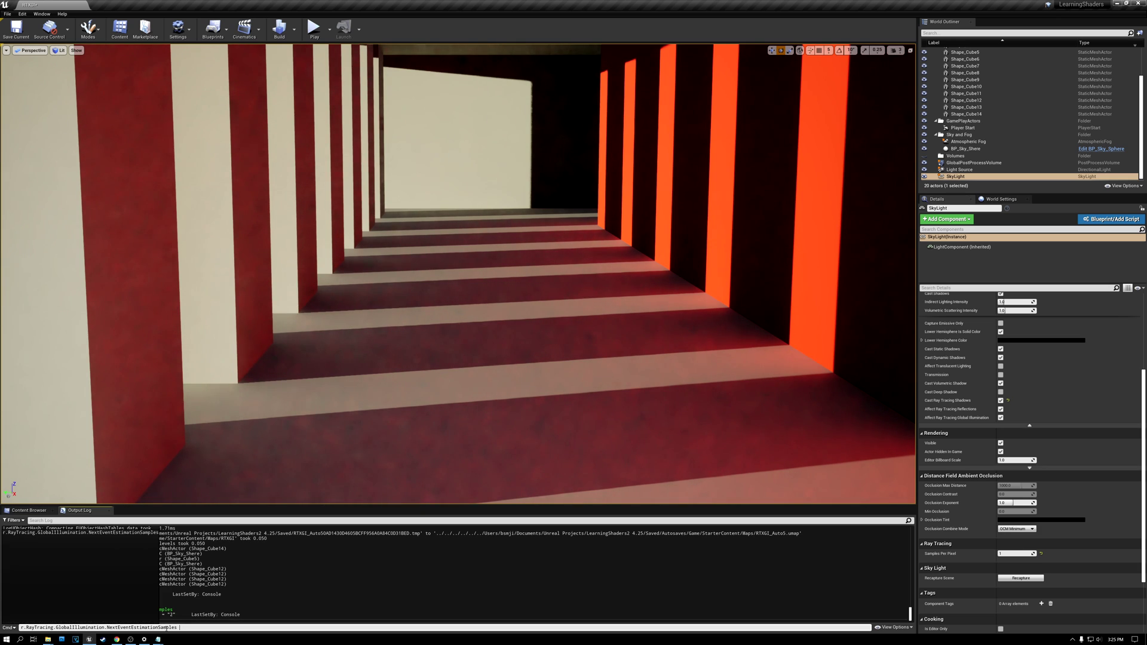
type("1")
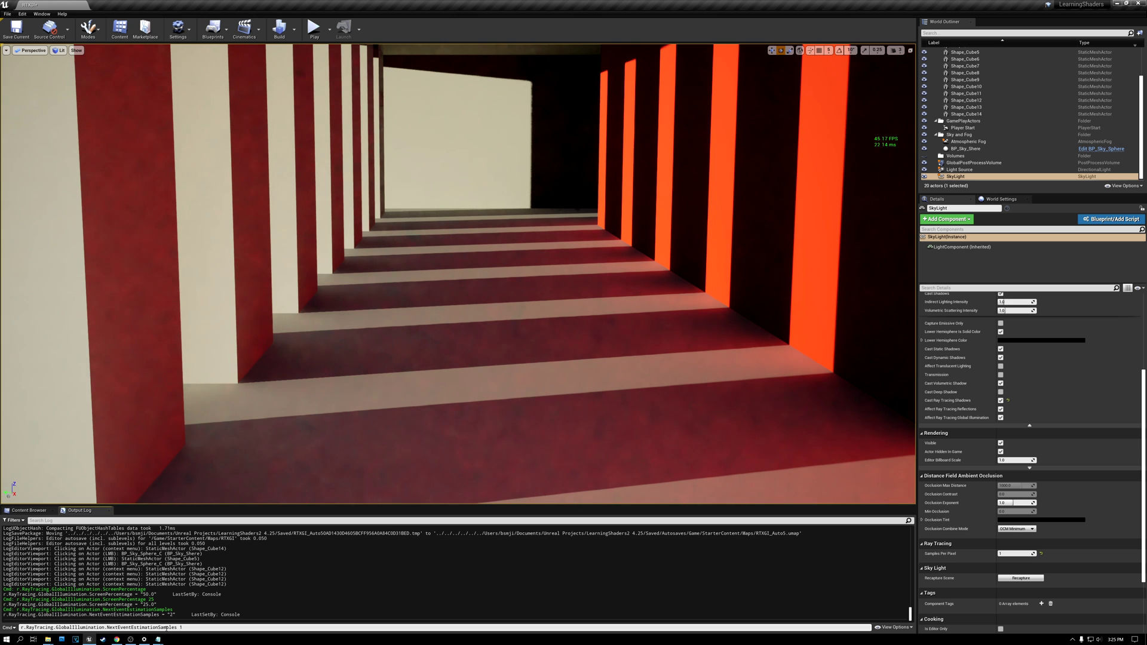
key("Return")
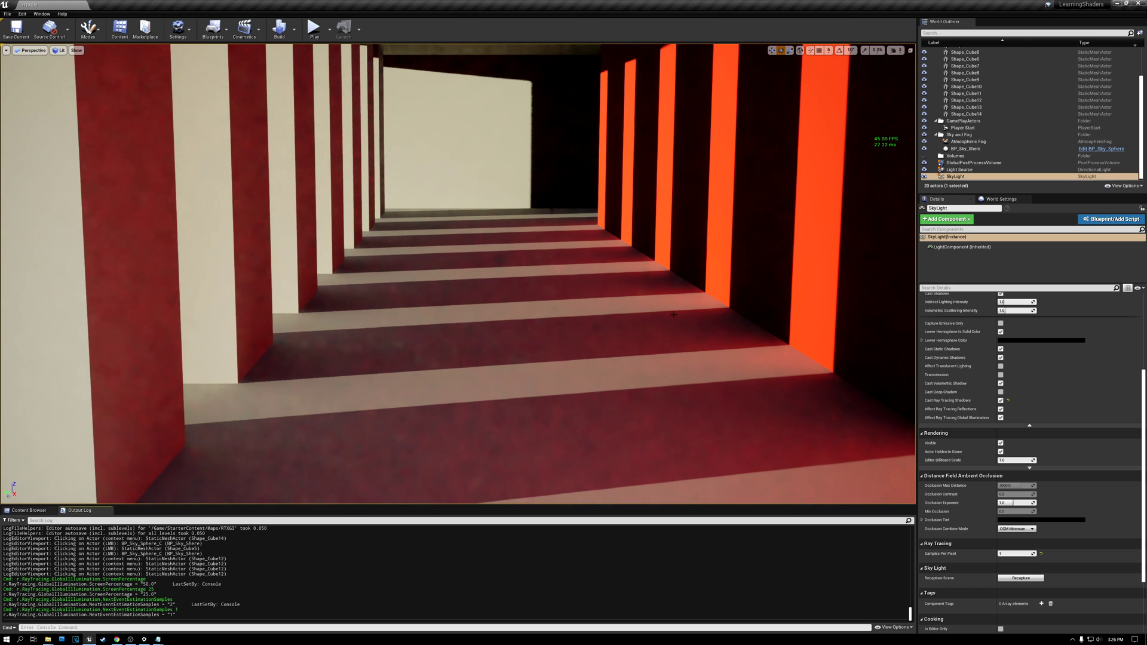
Step: Set the GlobalPostProcessVolume's Ray Tracing Global Illumination Samples Per Pixel to 16
left_click(959, 164)
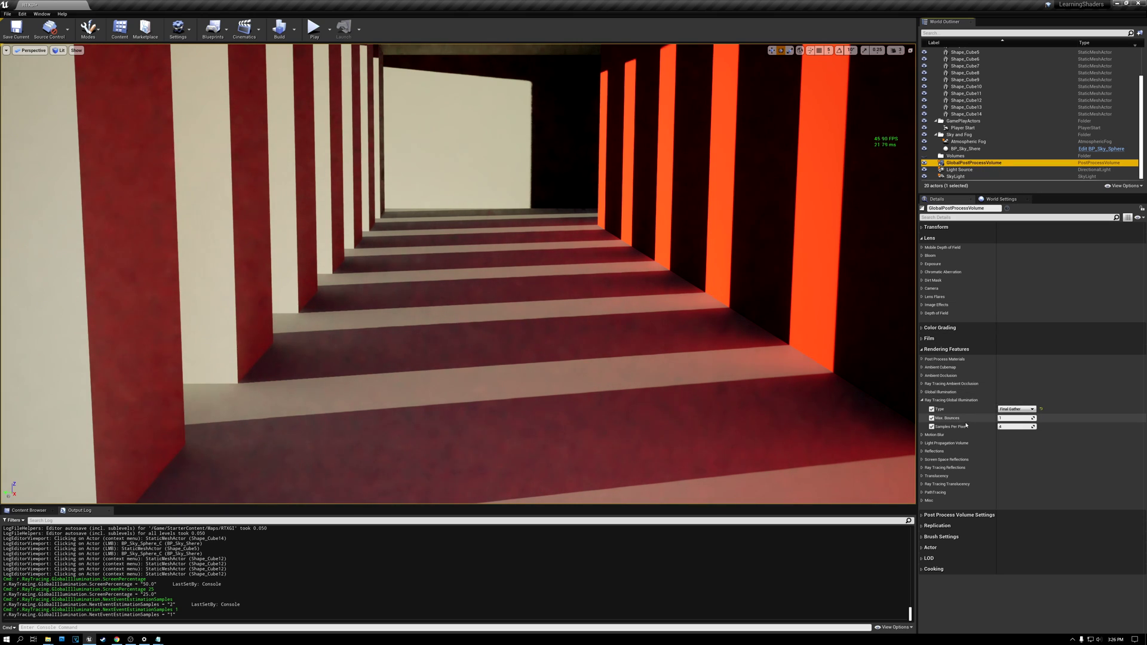
left_click(1015, 426)
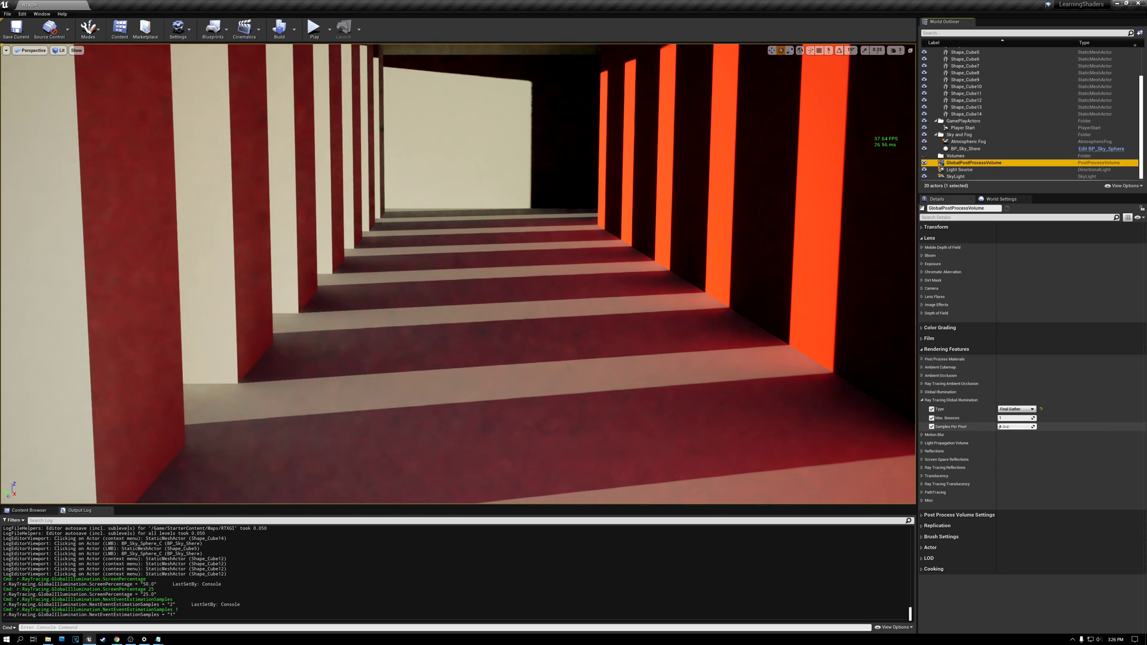
left_click(1008, 427)
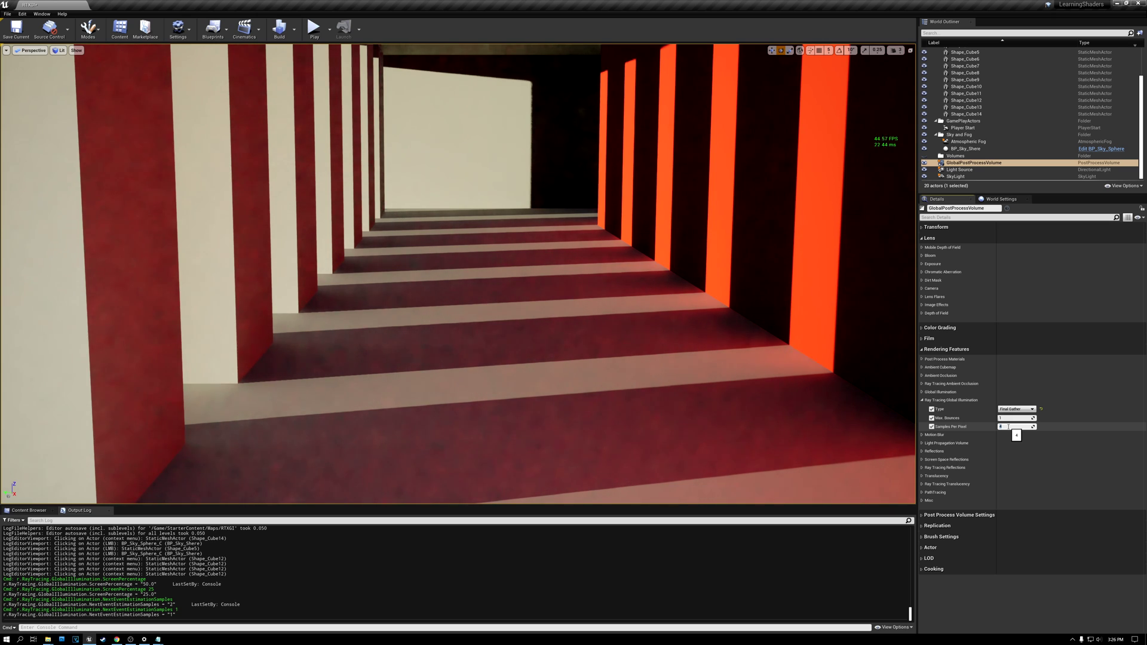
type("16")
key("Return")
left_click(1010, 426)
key("Return")
key("Return")
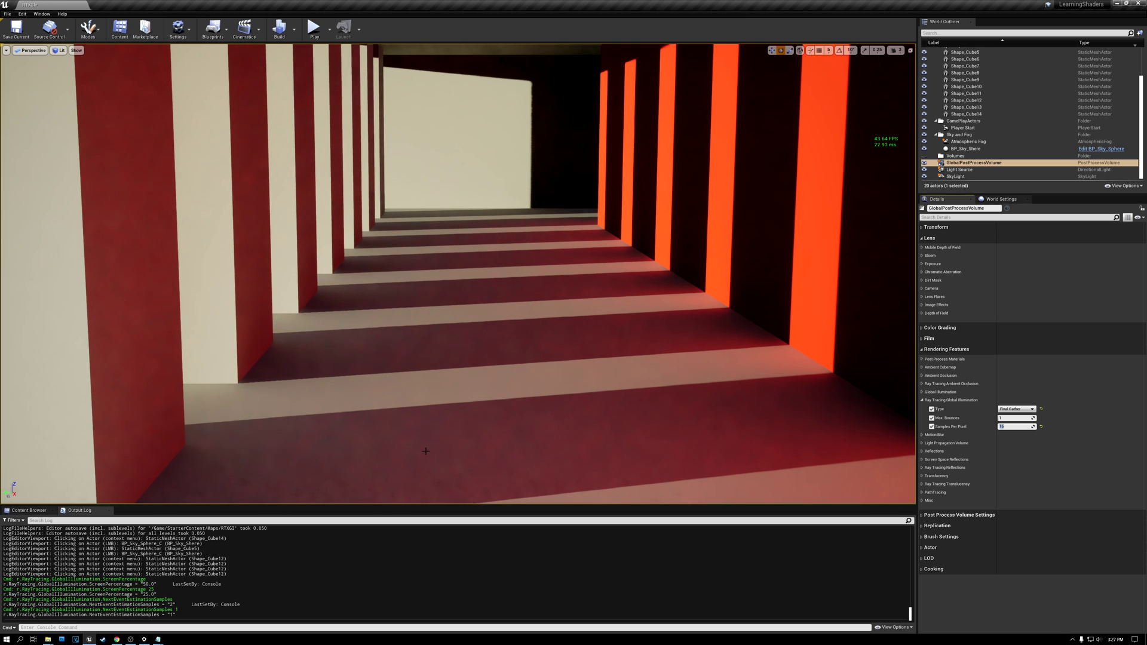
Step: Show the colonnade in the Unlit view mode for comparison and return to Lit
left_click(60, 50)
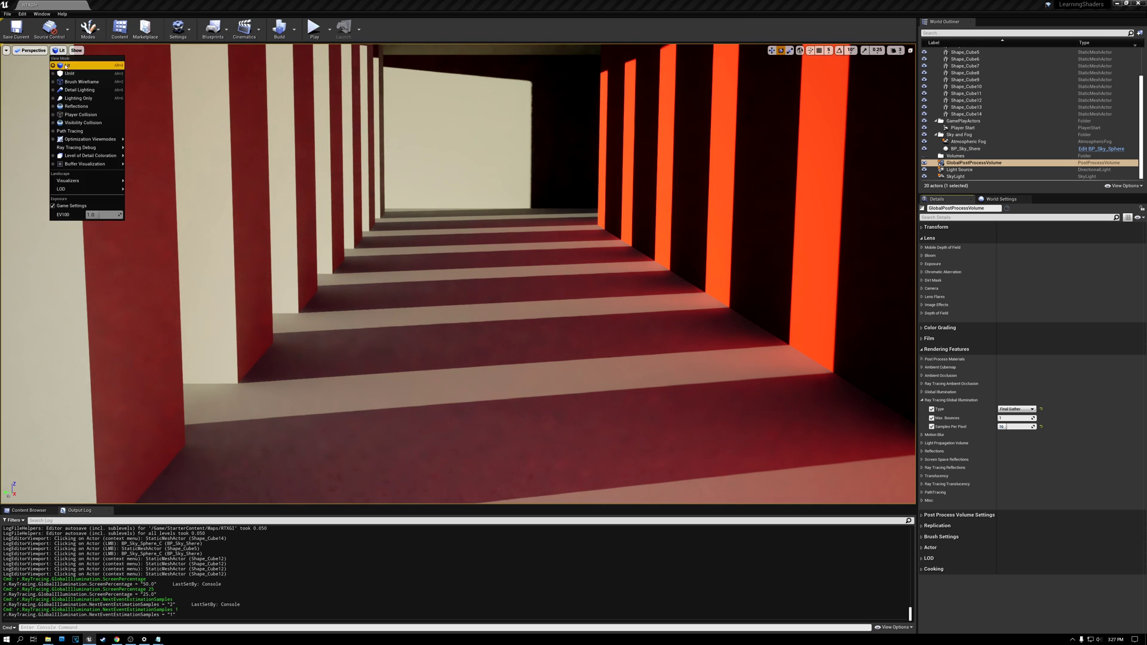
left_click(67, 75)
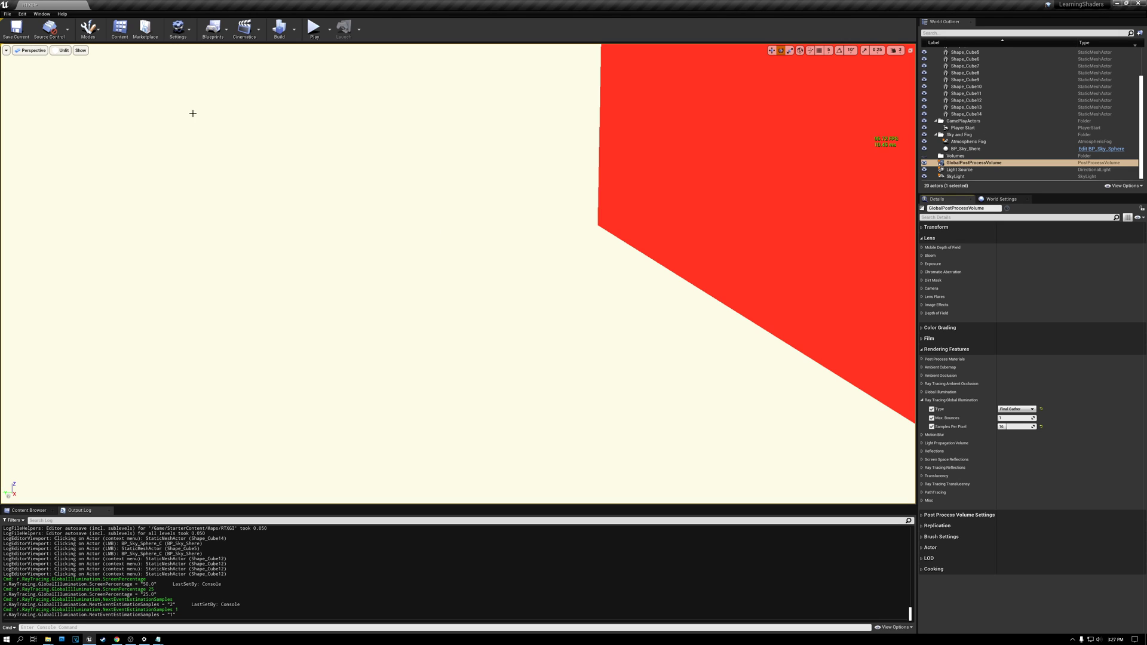
left_click(62, 52)
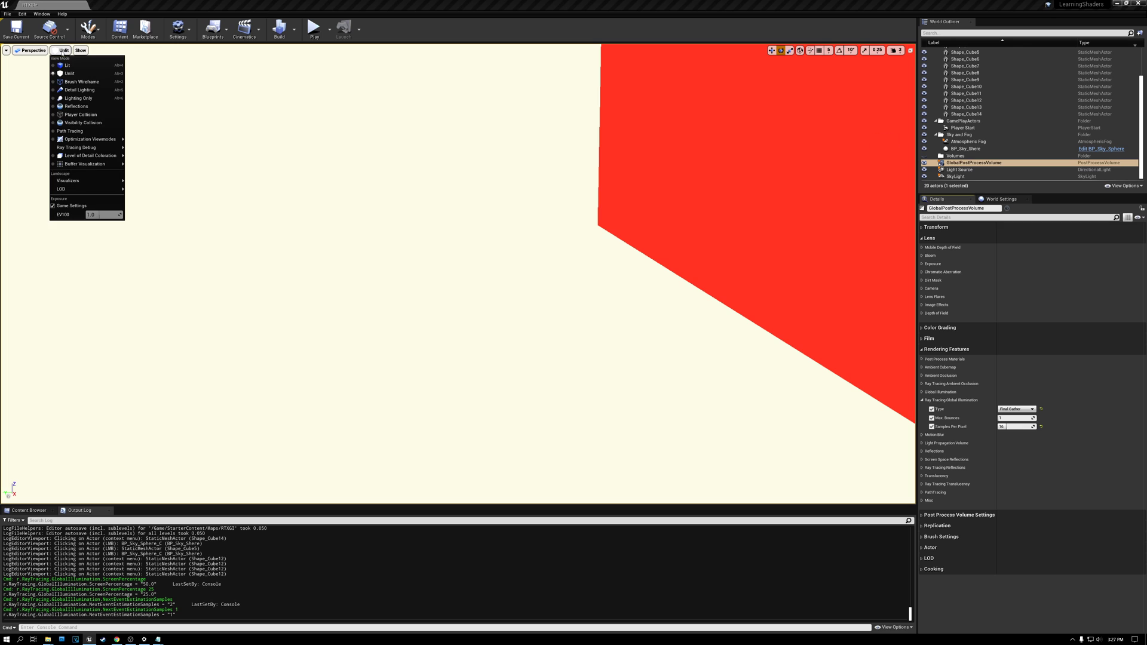
left_click(70, 66)
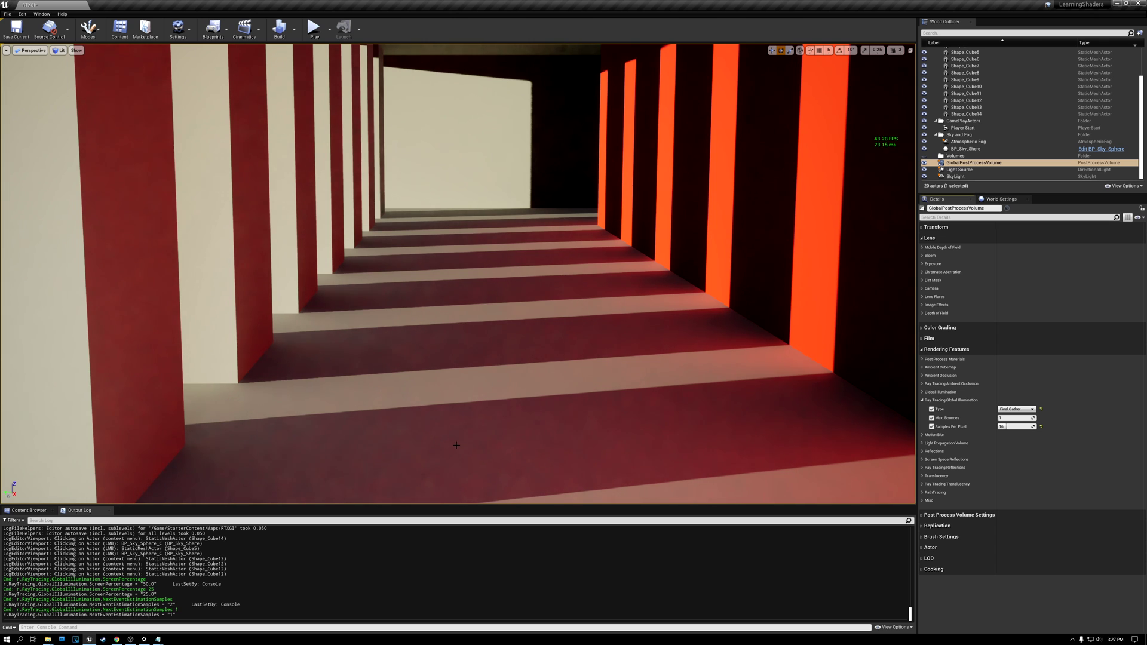
Step: Examine the Final Gather lighting on the colonnade's ceiling, floor and pillars from outside the entrance and from the far end
key("s")
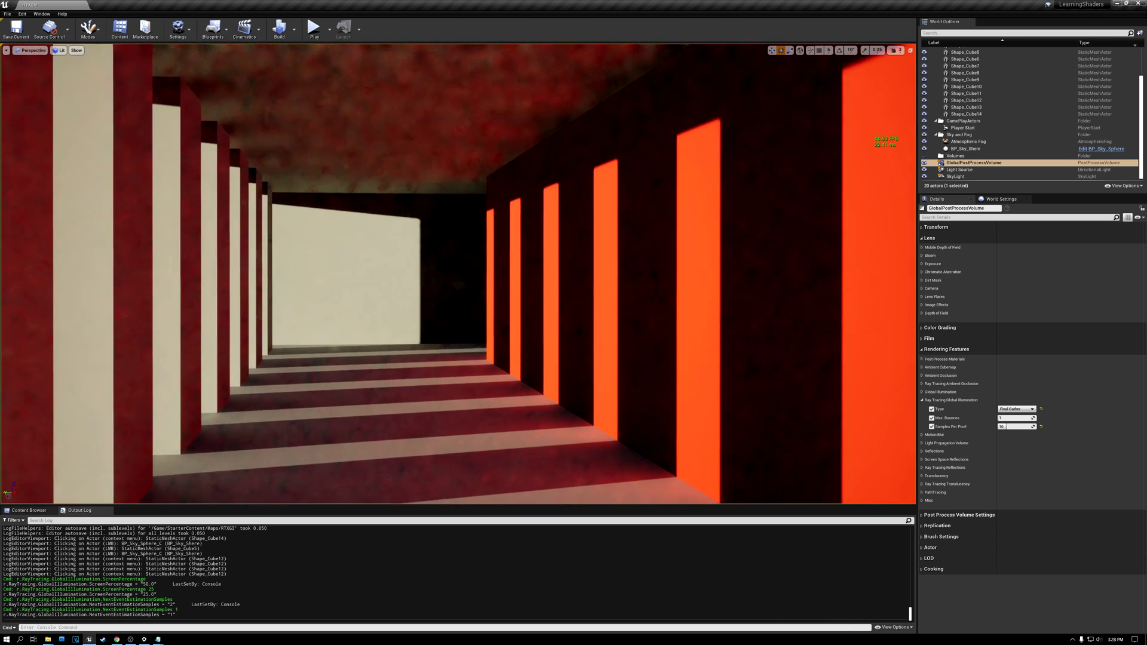
key("w")
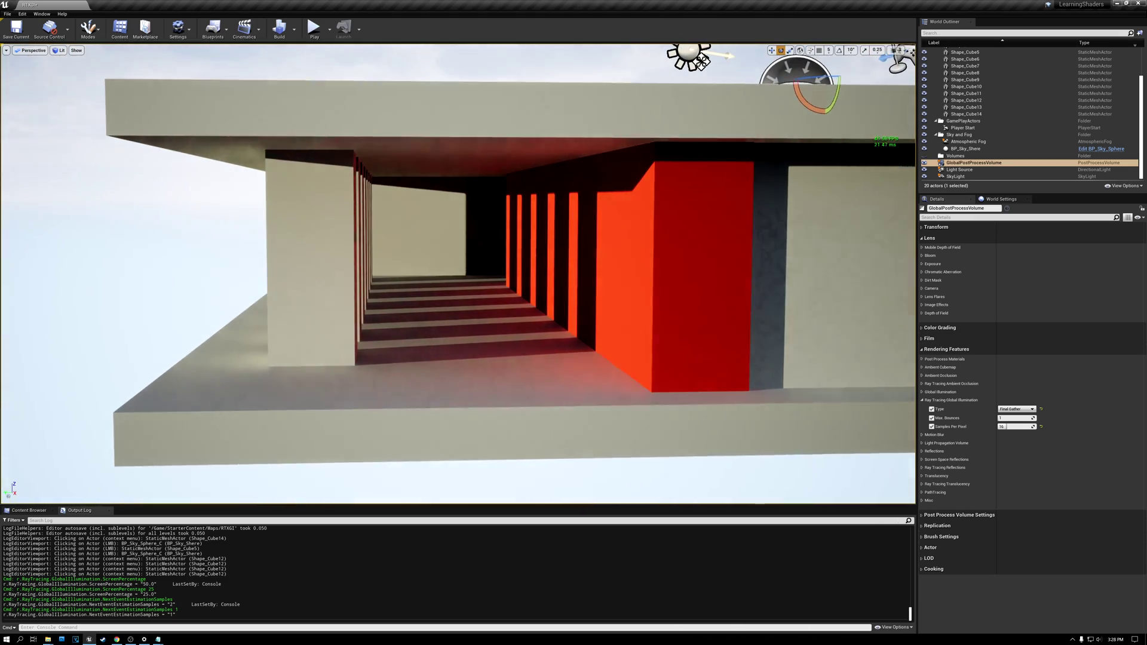
key("s")
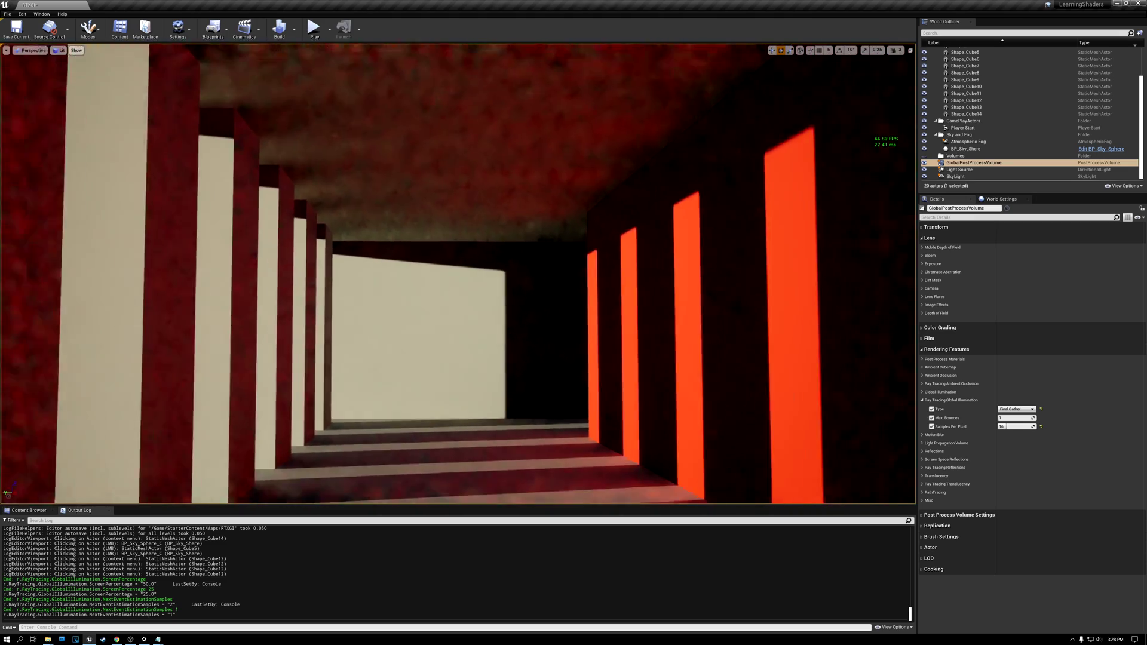
key("w")
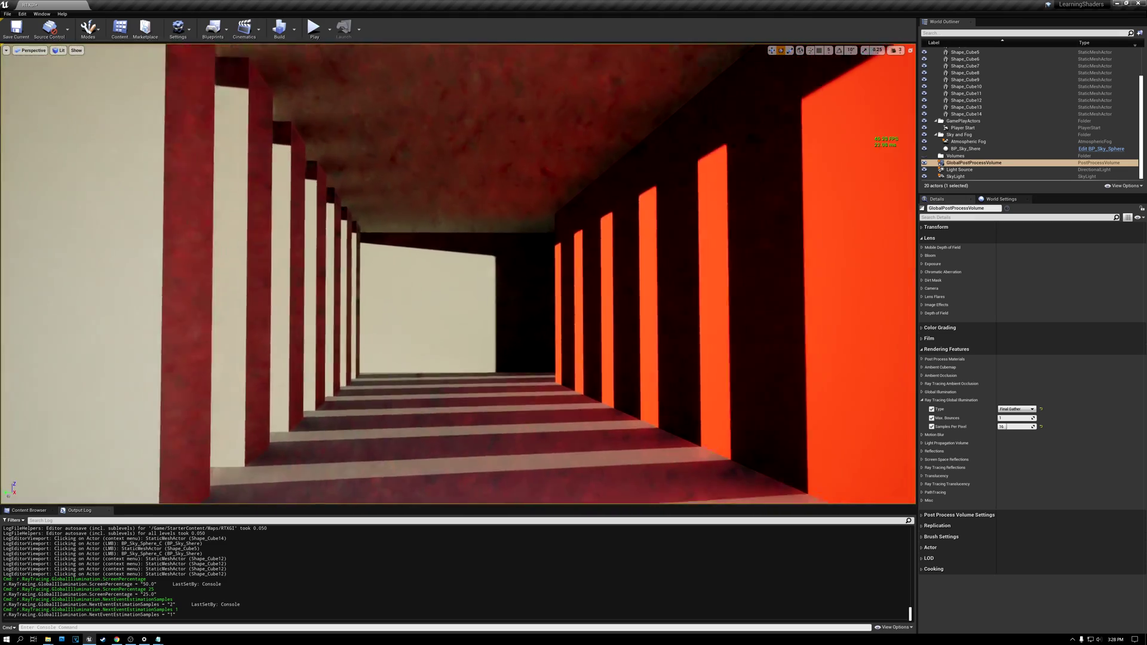
key("w")
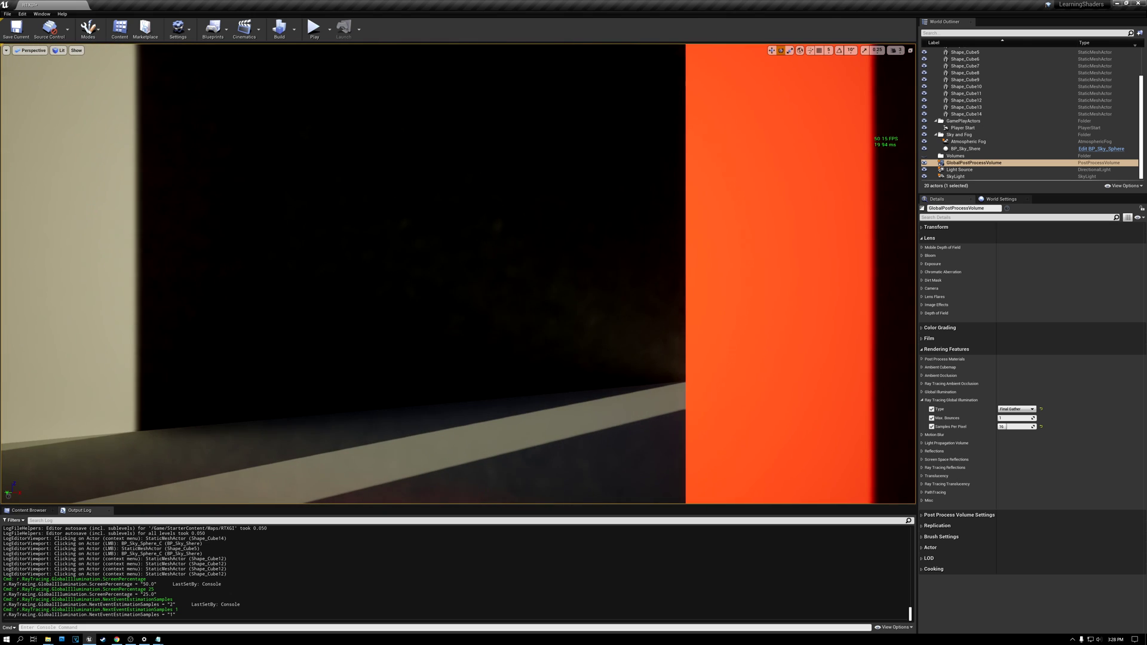
key("w")
right_click_drag(457, 274, 514, 273)
key("w")
key("w")
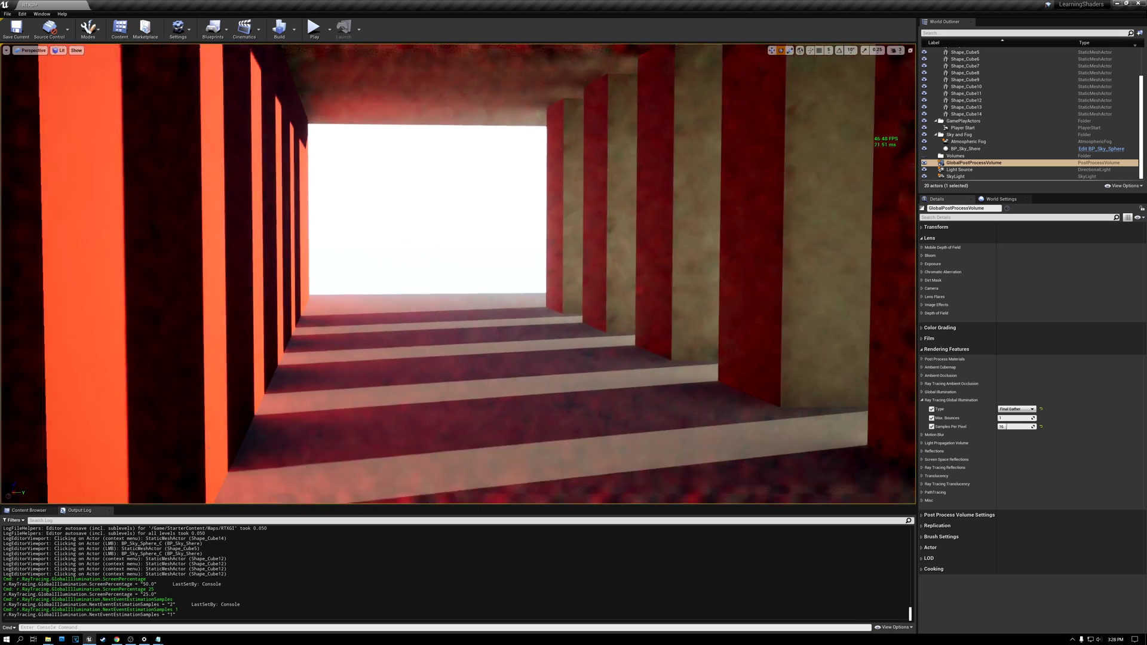
key("s")
mouse_move(443, 370)
right_mouse_down()
mouse_move(462, 369)
mouse_move(443, 369)
right_mouse_up()
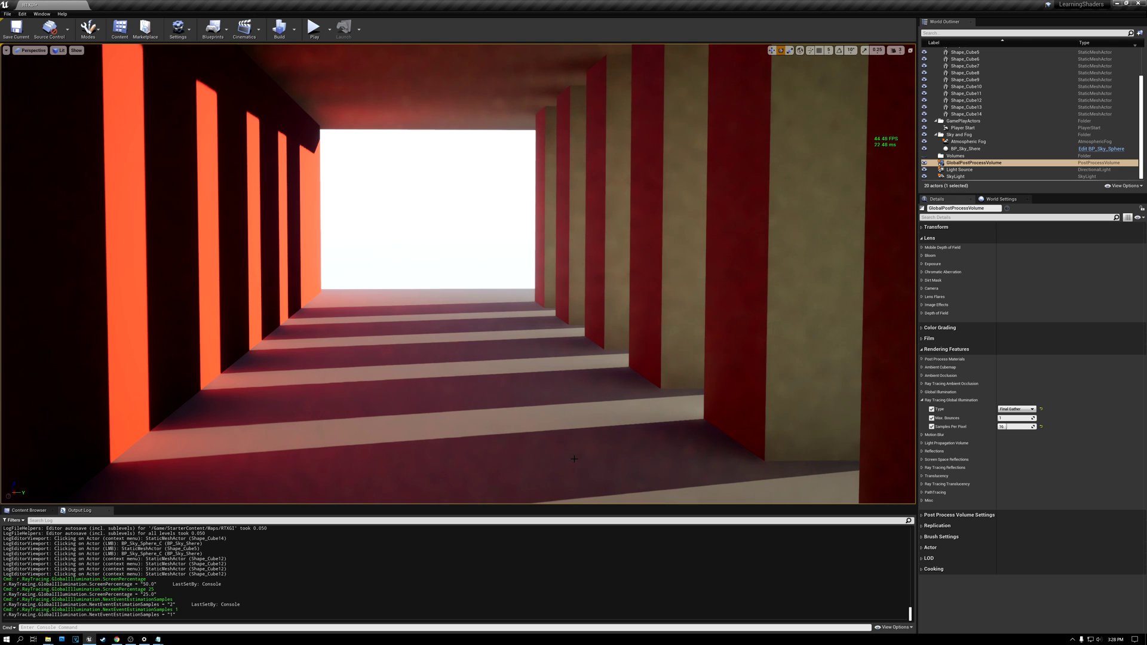
Step: Examine the red colour bleeding on the floor and ceiling from the colonnade's entrance and outer corner
key("w")
right_click_drag(458, 274, 150, 264)
key("w")
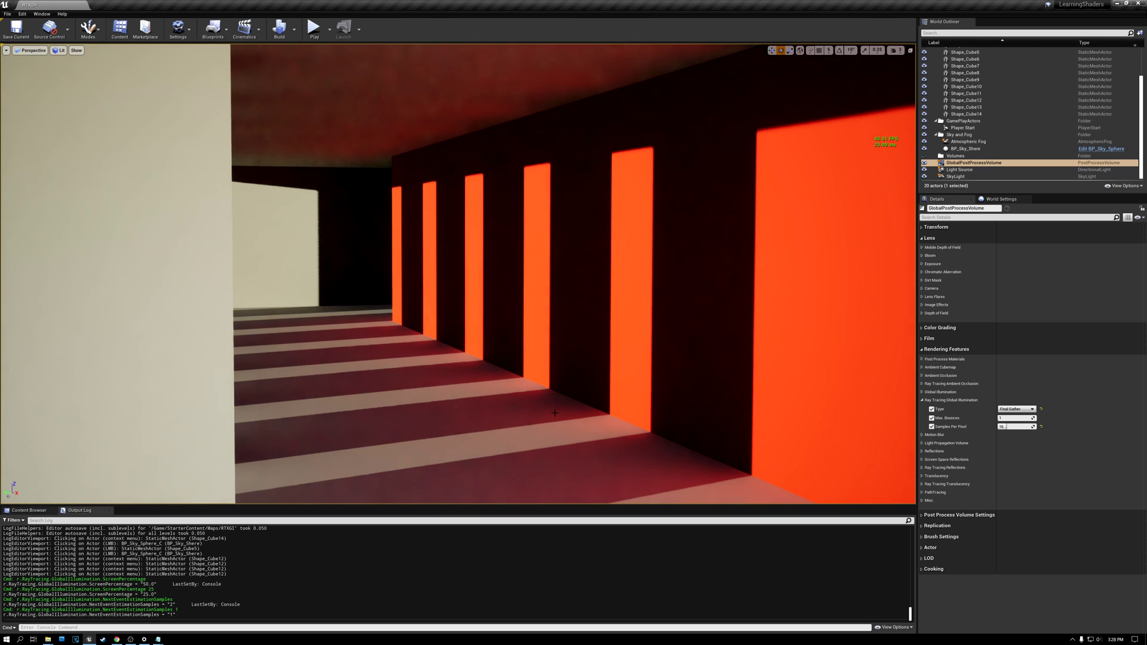
key("s")
mouse_move(560, 323)
right_mouse_down()
mouse_move(529, 335)
mouse_move(514, 323)
mouse_move(542, 317)
right_mouse_up()
key("w")
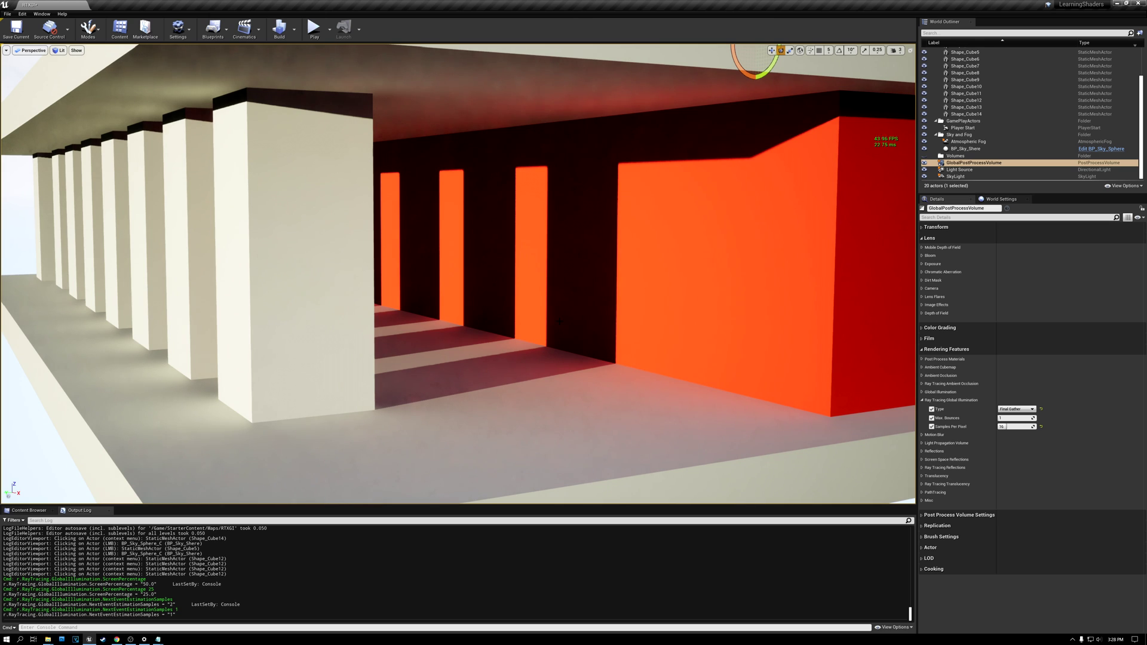
right_click(556, 392)
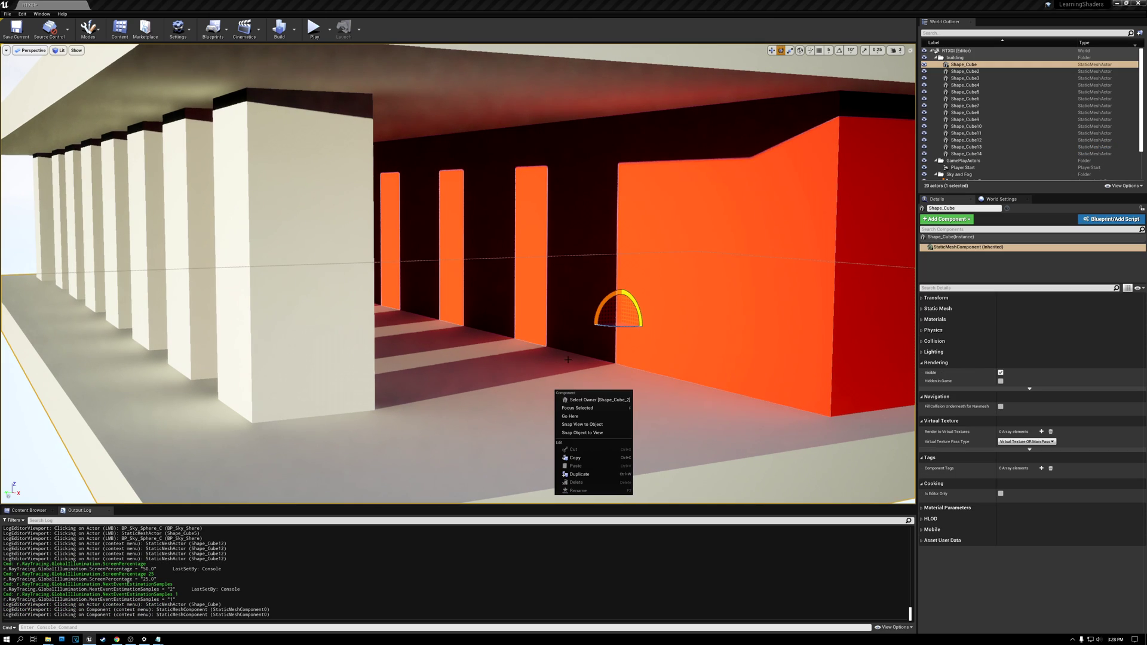
left_click(135, 437)
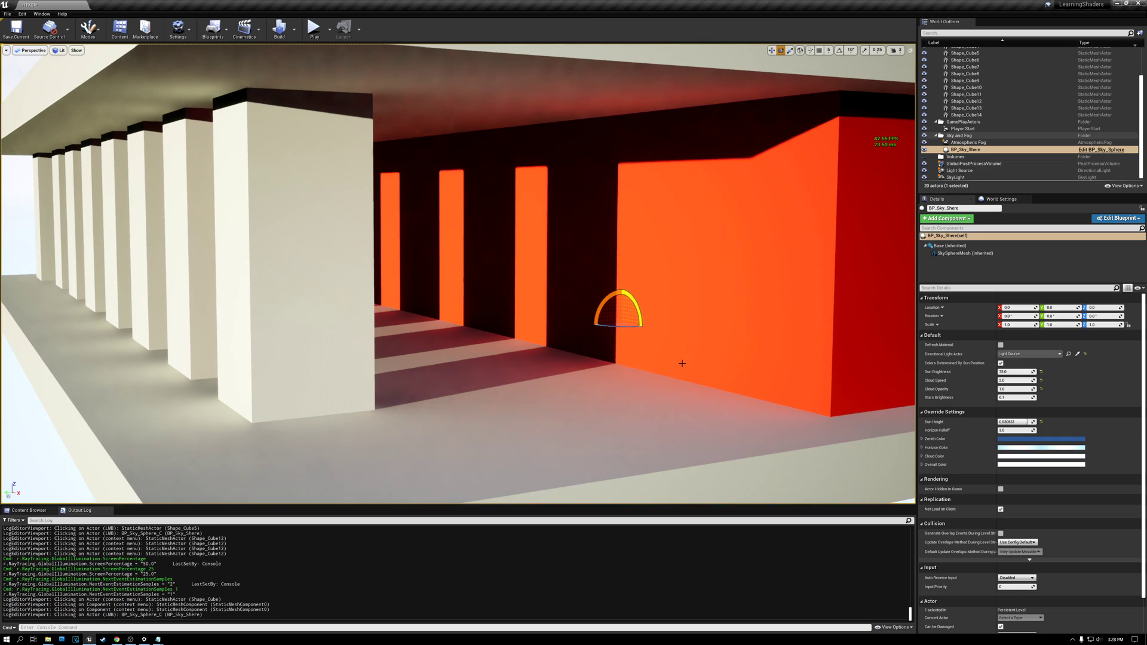
Step: Inspect the shadowed floor beside the red wall up close and select the GlobalPostProcessVolume
right_click_drag(683, 363, 567, 398)
key("d")
key("w")
key("w")
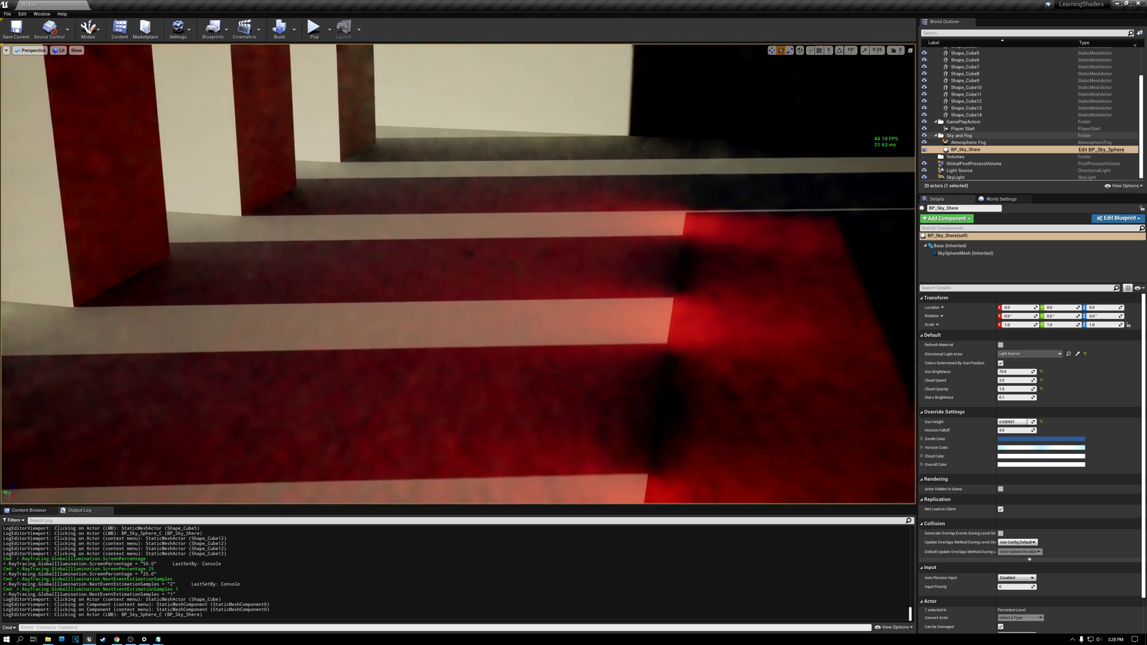
right_click_drag(458, 274, 439, 261)
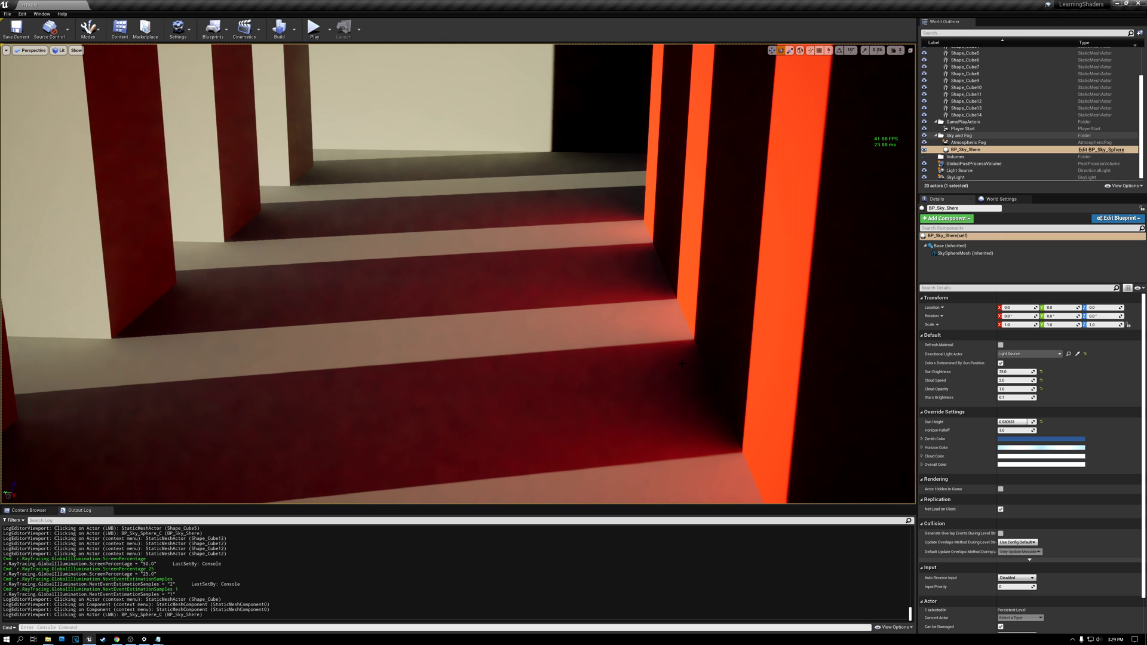
scroll(1037, 471, "down", 2)
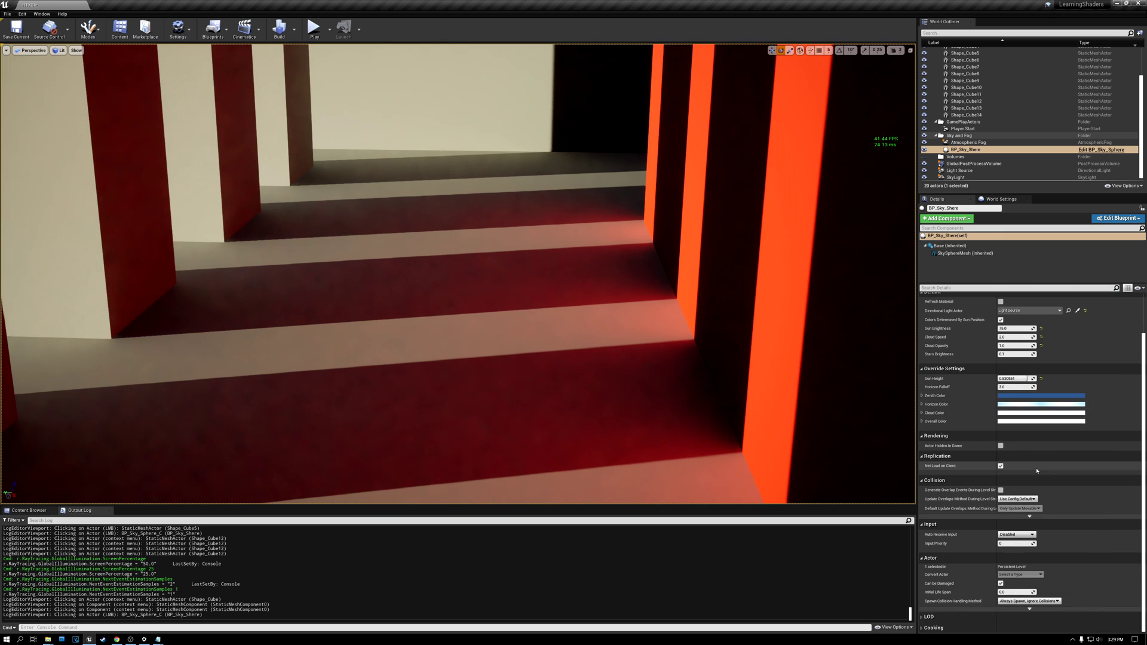
left_click(966, 164)
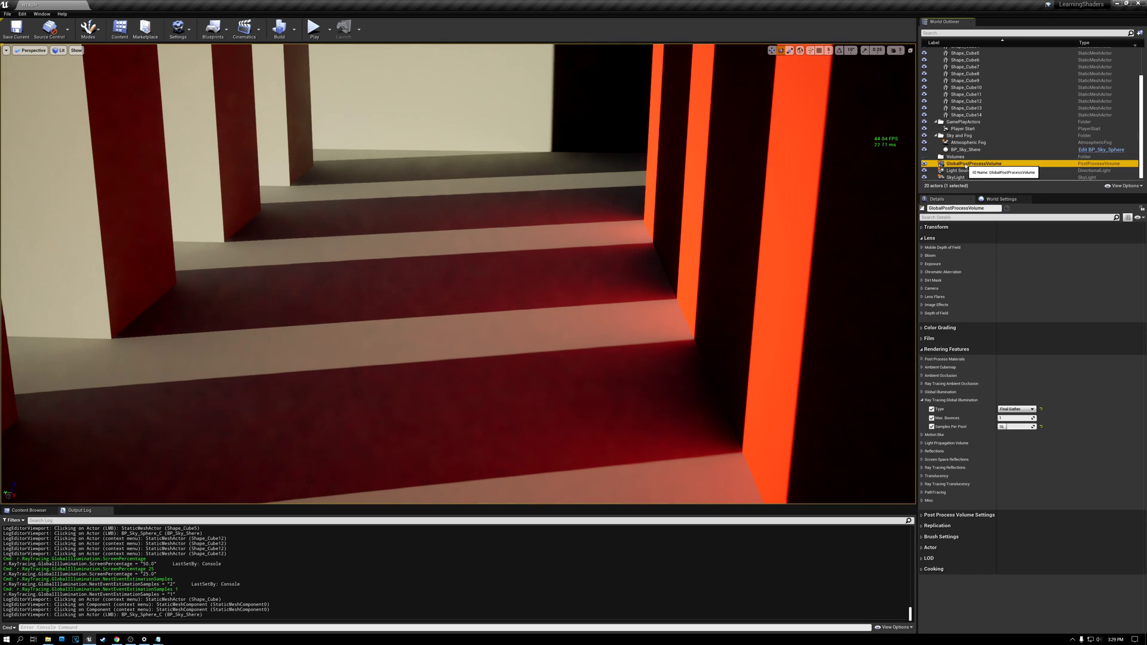